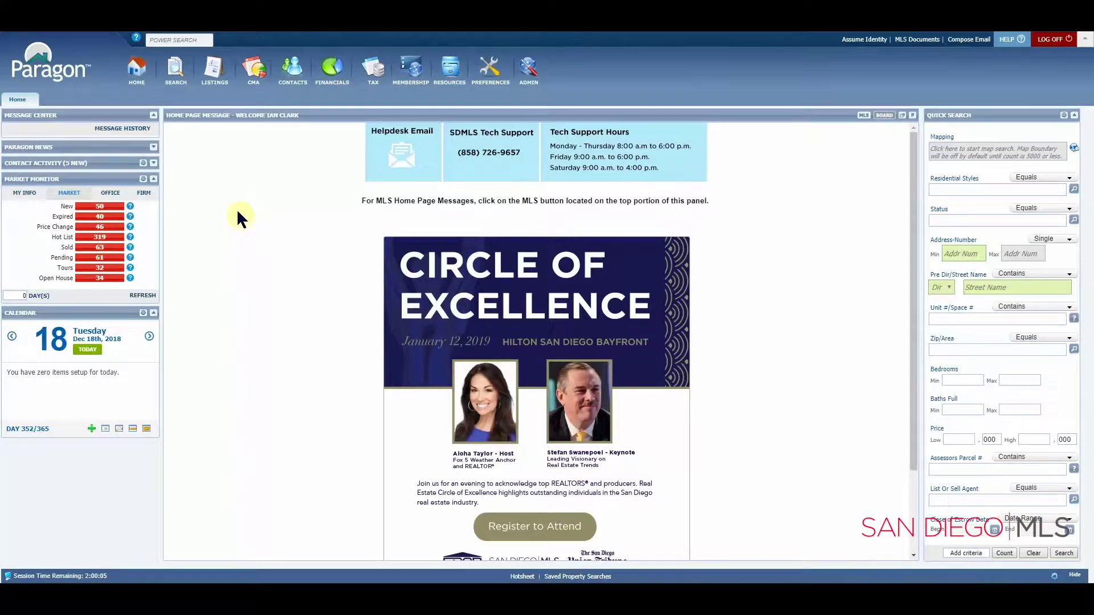
# Step: Start a new Residential search from the Search menu to show its criteria form
pyautogui.click(176, 72)
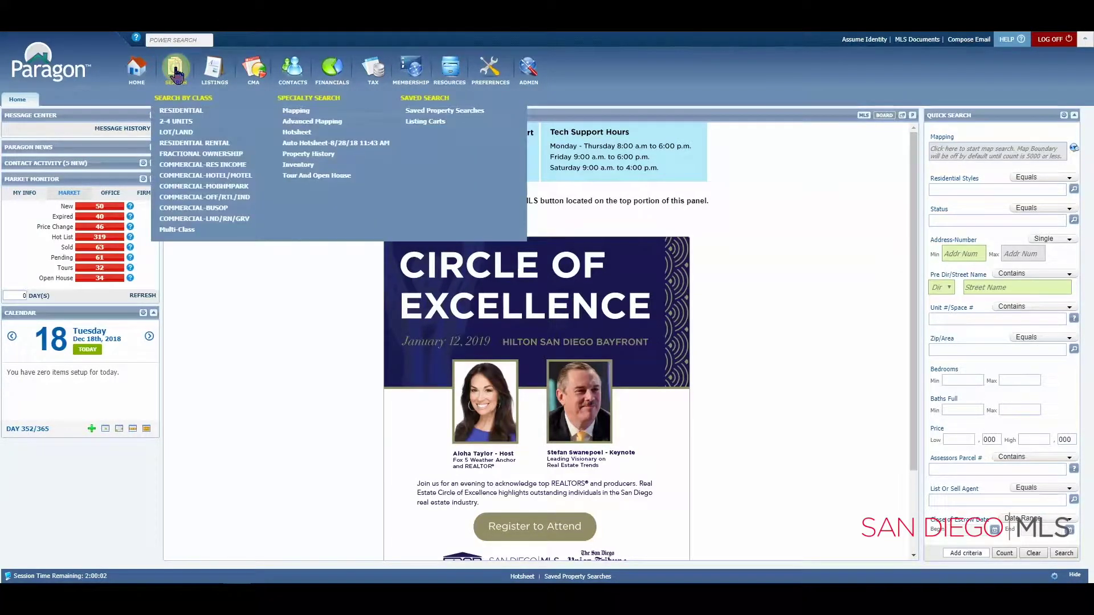
pyautogui.click(175, 110)
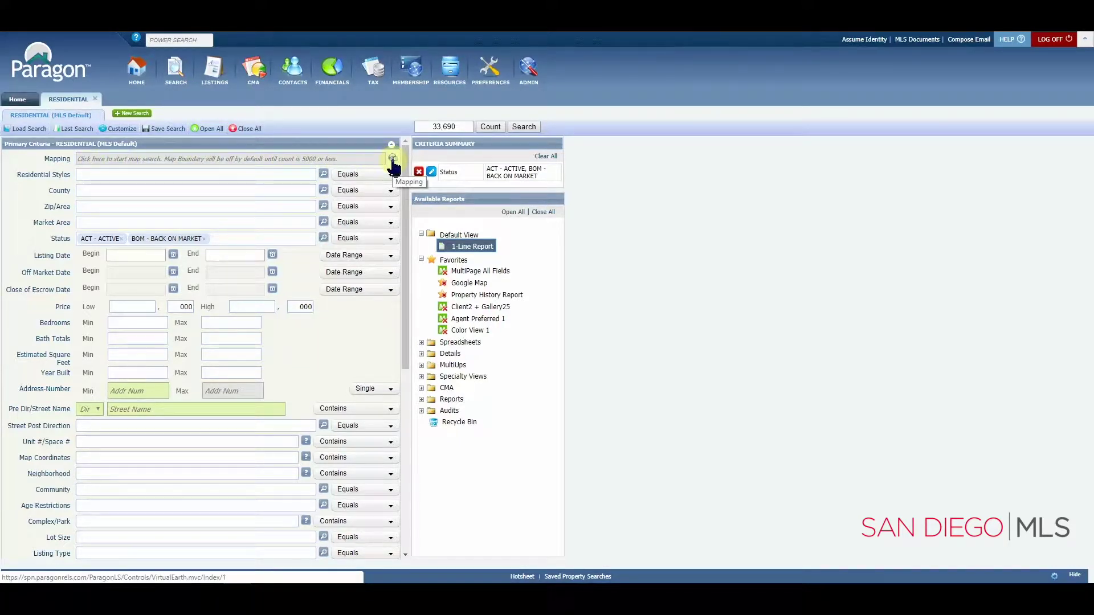
# Step: Open the Google Map Search and frame a wide view between the coast and San Diego Fwy
pyautogui.click(393, 159)
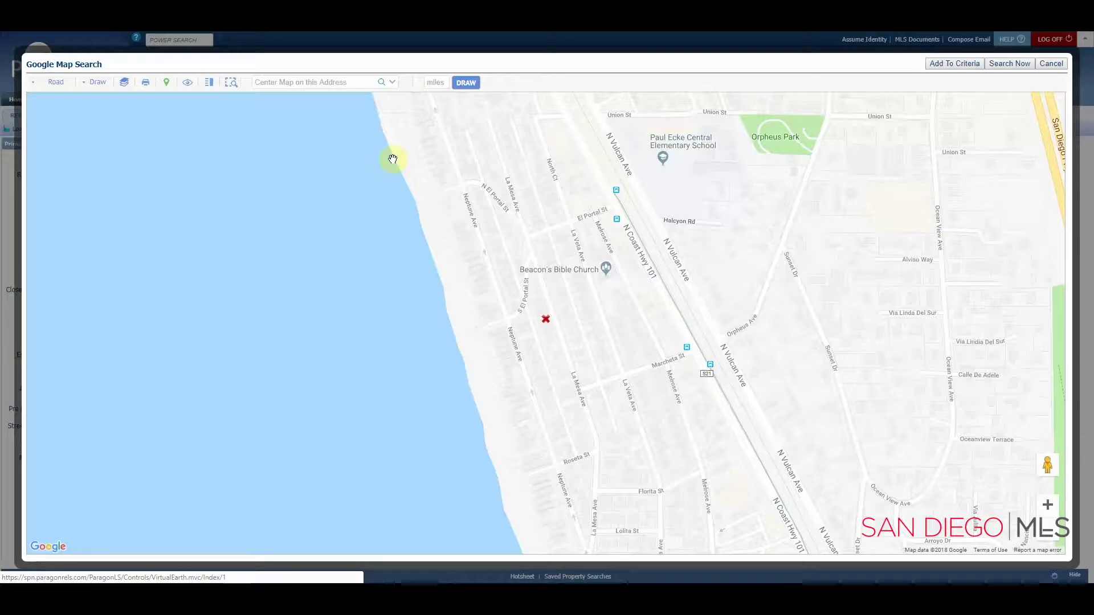
pyautogui.moveTo(632, 255)
pyautogui.mouseDown()
pyautogui.moveTo(600, 264)
pyautogui.moveTo(439, 385)
pyautogui.moveTo(390, 404)
pyautogui.moveTo(229, 384)
pyautogui.mouseUp()
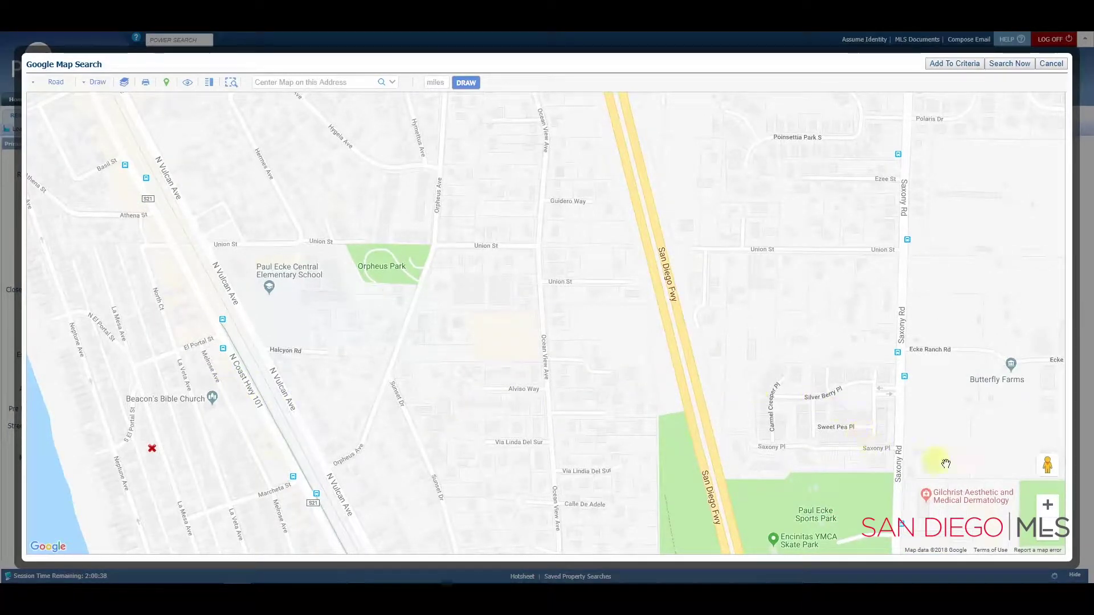
pyautogui.click(1047, 507)
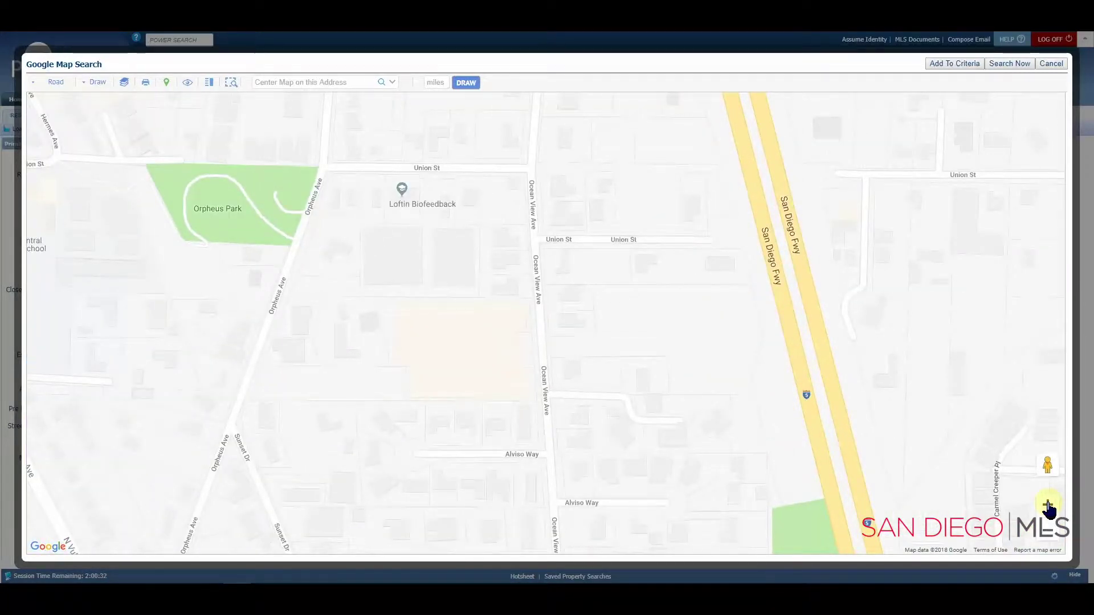
pyautogui.click(1050, 533)
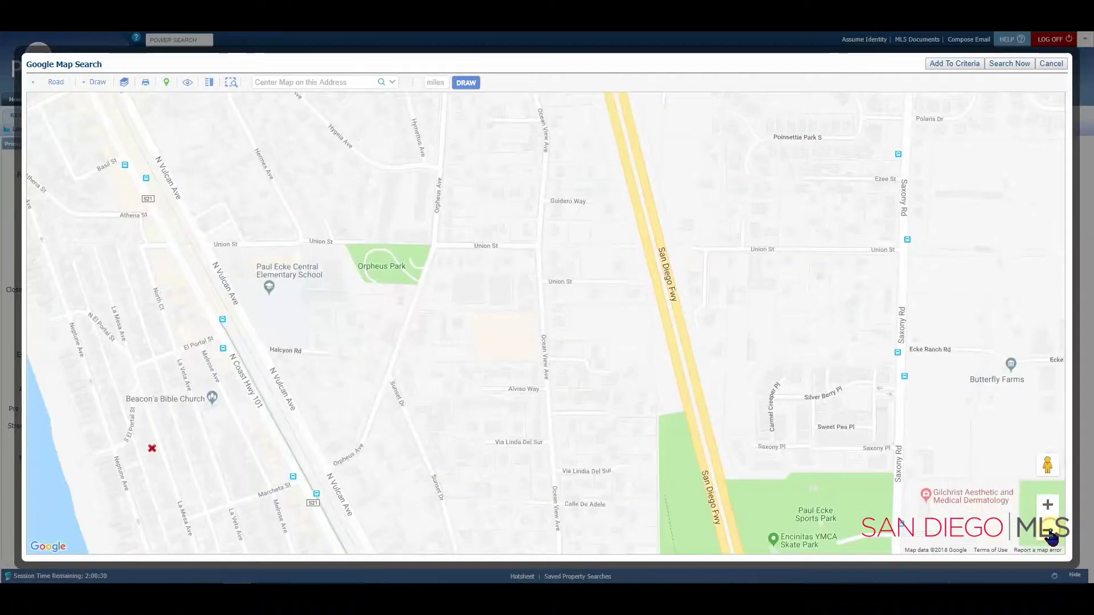
pyautogui.click(1050, 534)
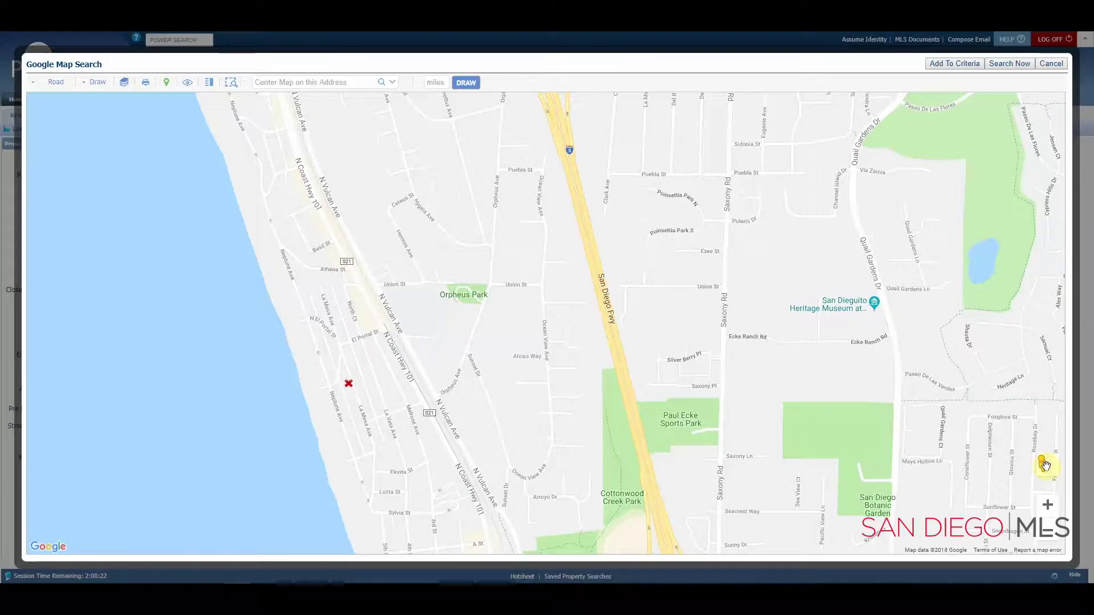
pyautogui.moveTo(1046, 466); pyautogui.dragTo(664, 288)
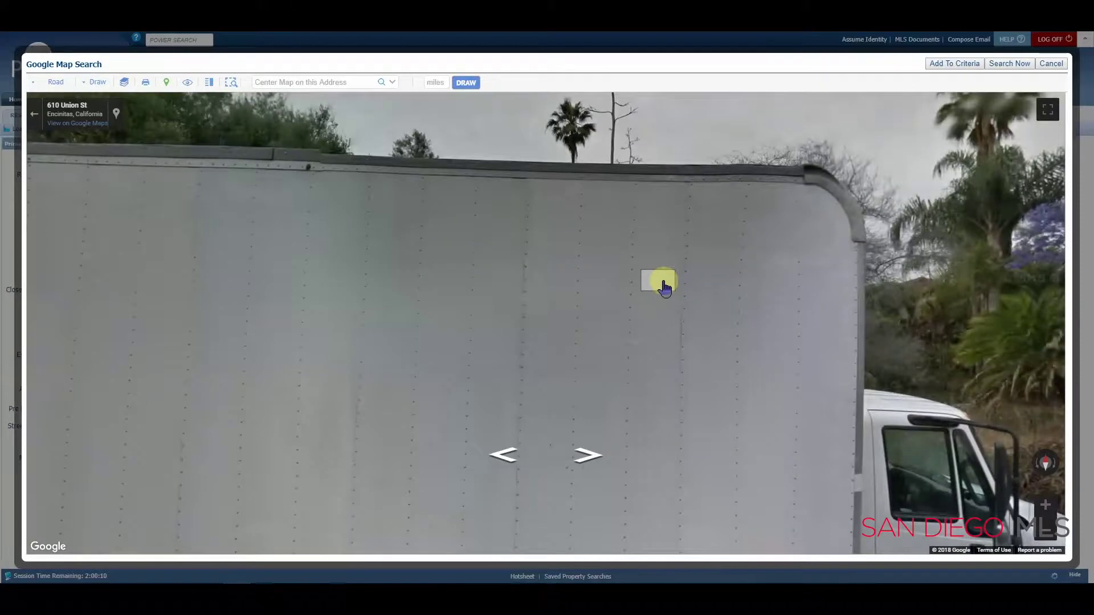
pyautogui.moveTo(999, 273); pyautogui.dragTo(557, 183)
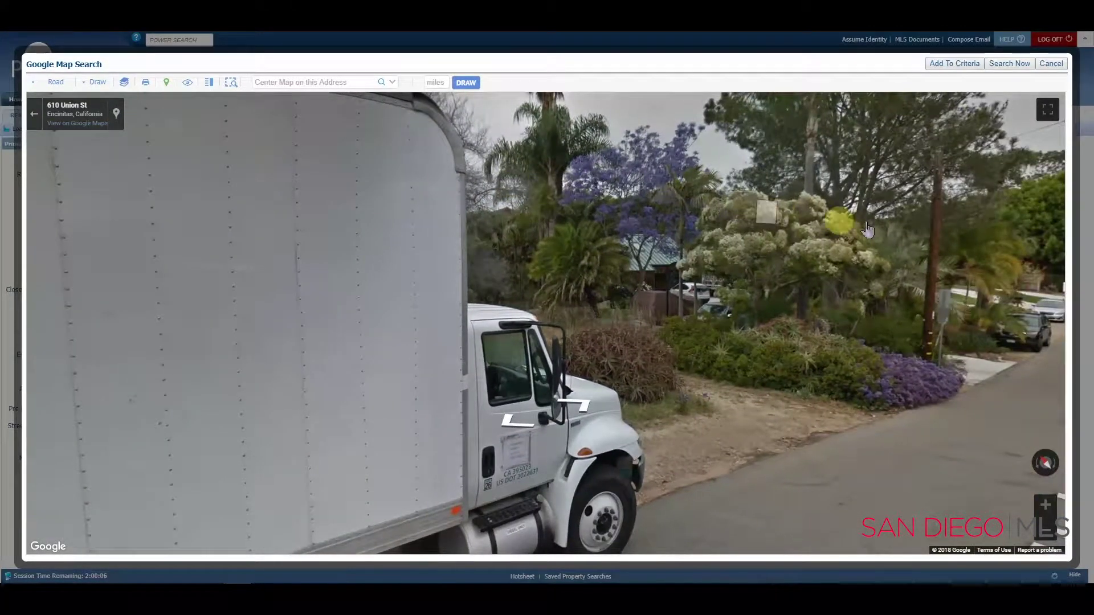
pyautogui.moveTo(845, 220); pyautogui.dragTo(328, 180)
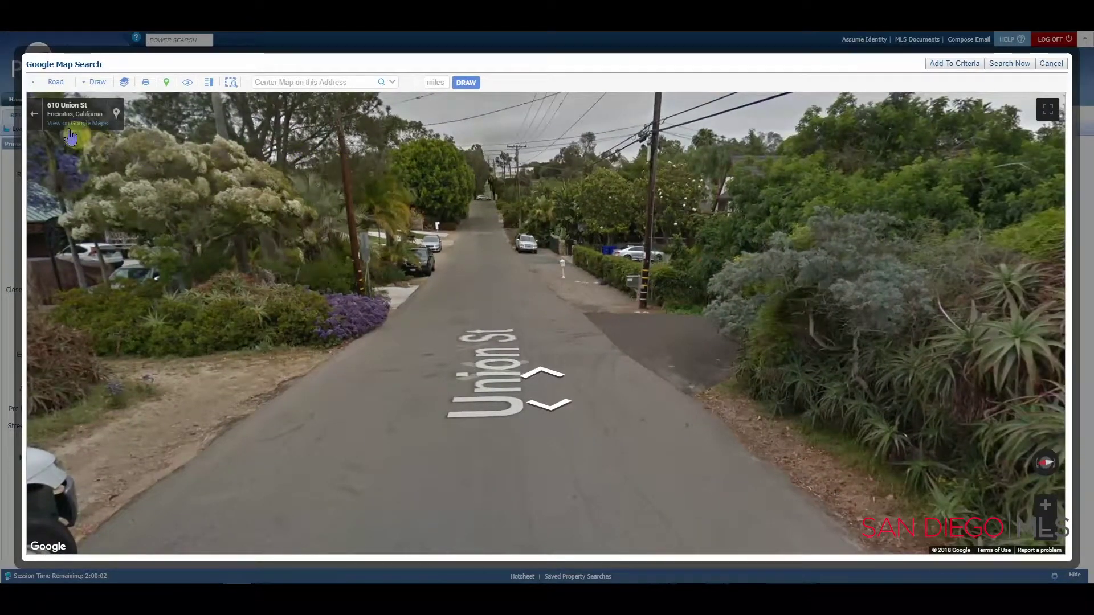
pyautogui.click(34, 114)
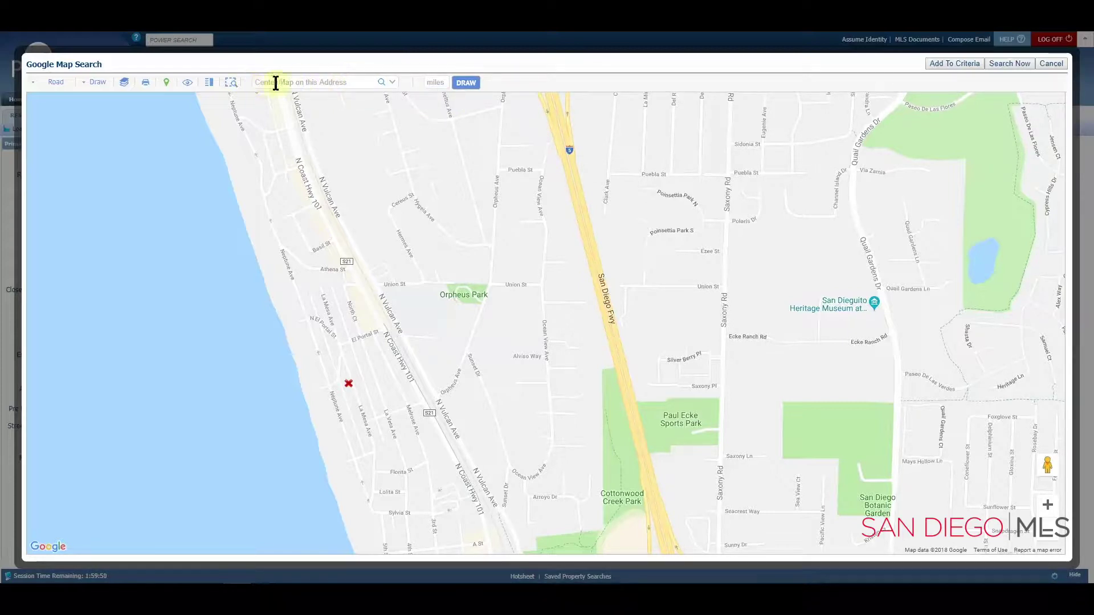
# Step: Centre the map on the property's street address, entered in the Center Map on this Address field
pyautogui.click(344, 81)
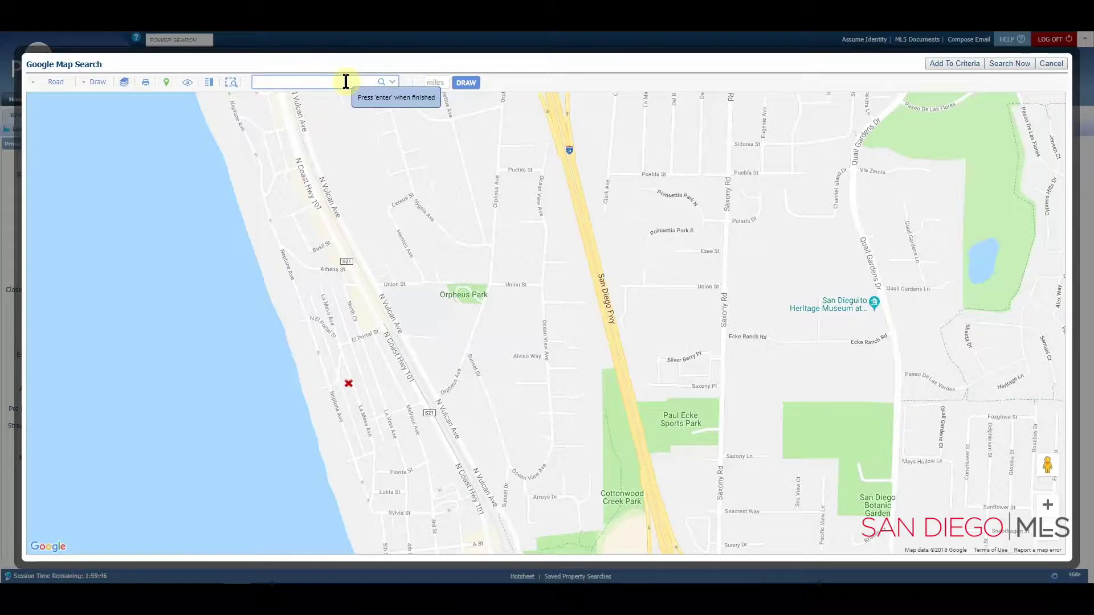
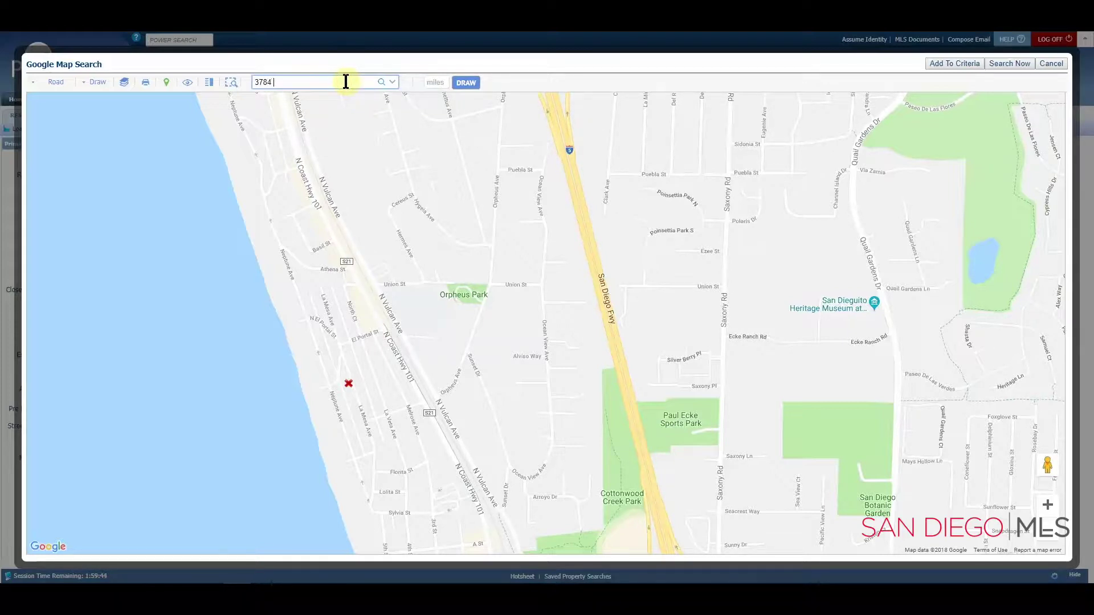
pyautogui.click(381, 86)
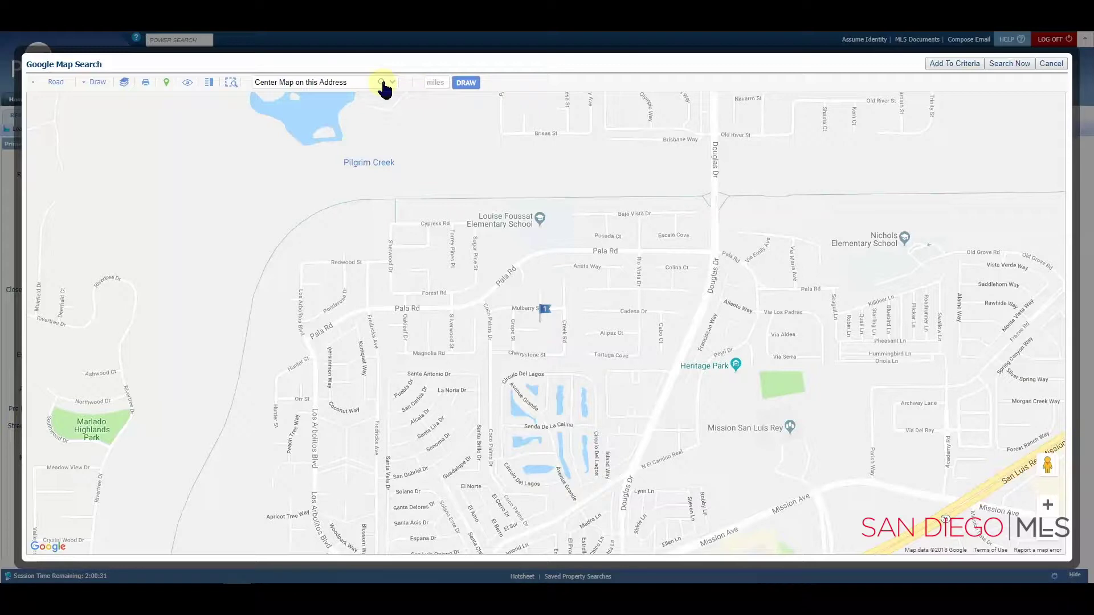
# Step: Draw a 1-mile radius around the centred address so the listings inside it load
pyautogui.click(437, 84)
pyautogui.write('1')
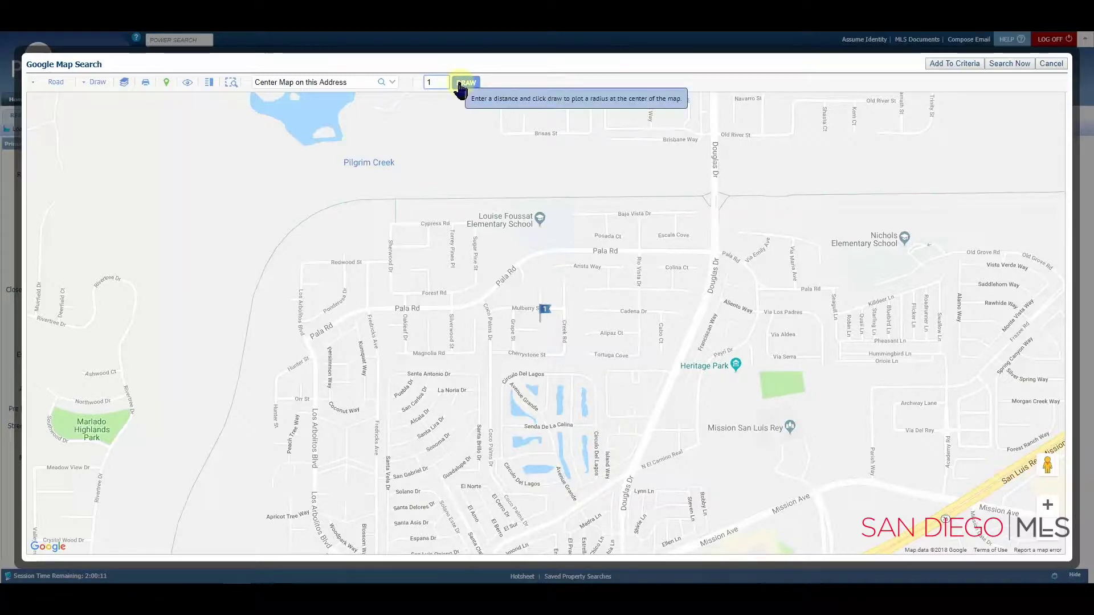
pyautogui.click(460, 85)
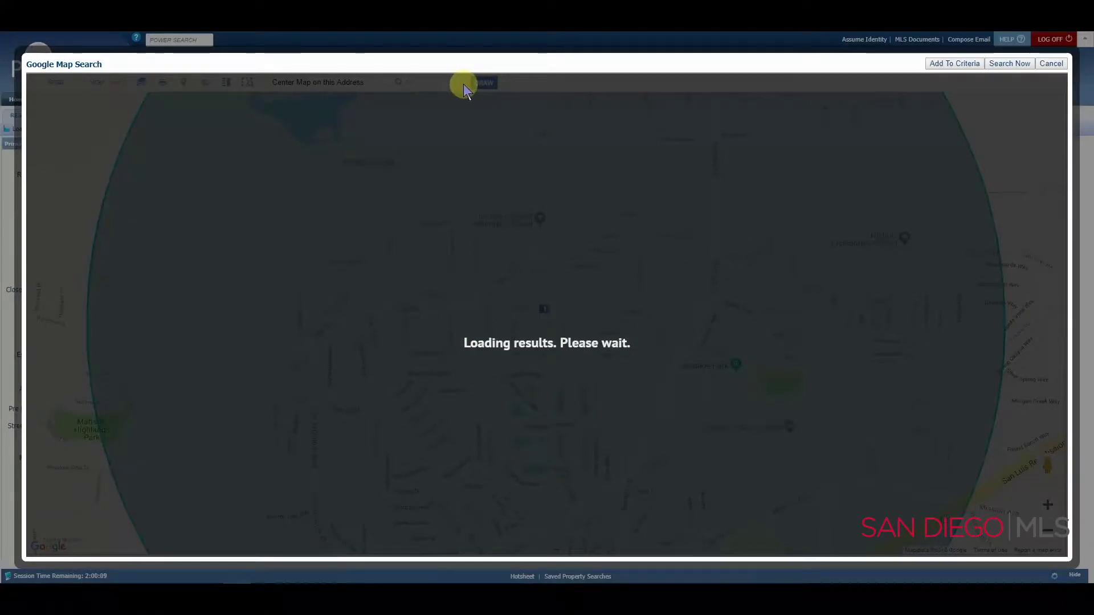
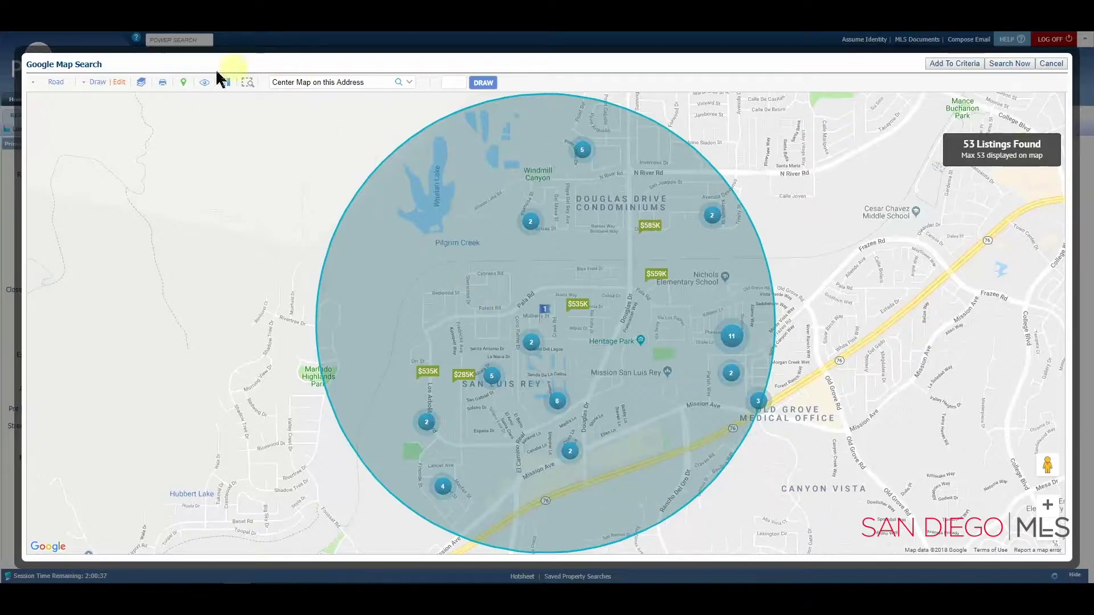
# Step: Show the search shapes list and toggle the Radius include circle hidden, then visible again
pyautogui.click(118, 84)
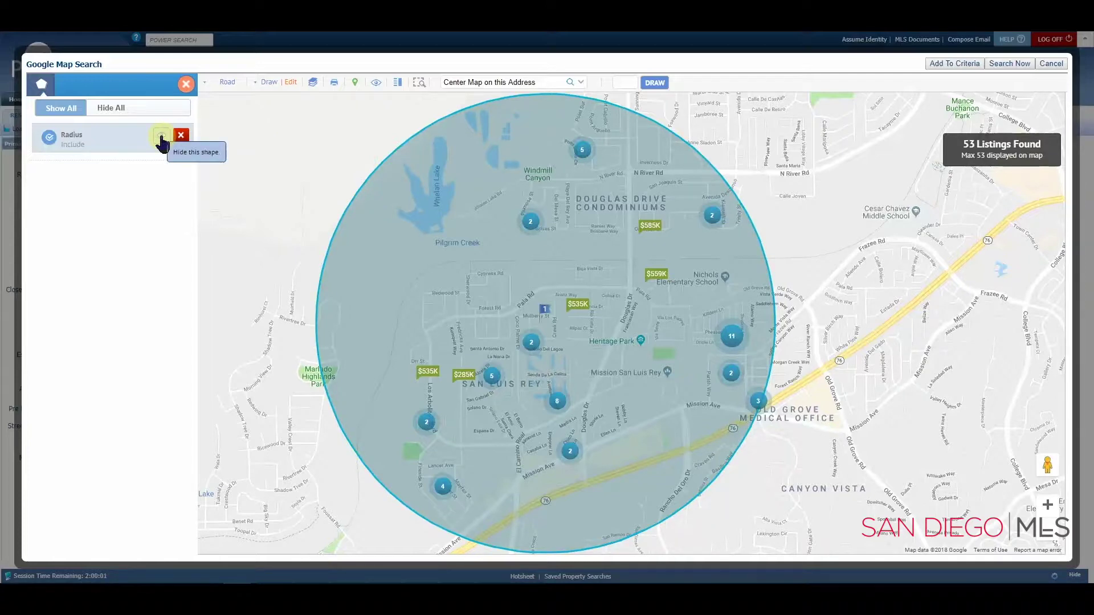
pyautogui.click(162, 140)
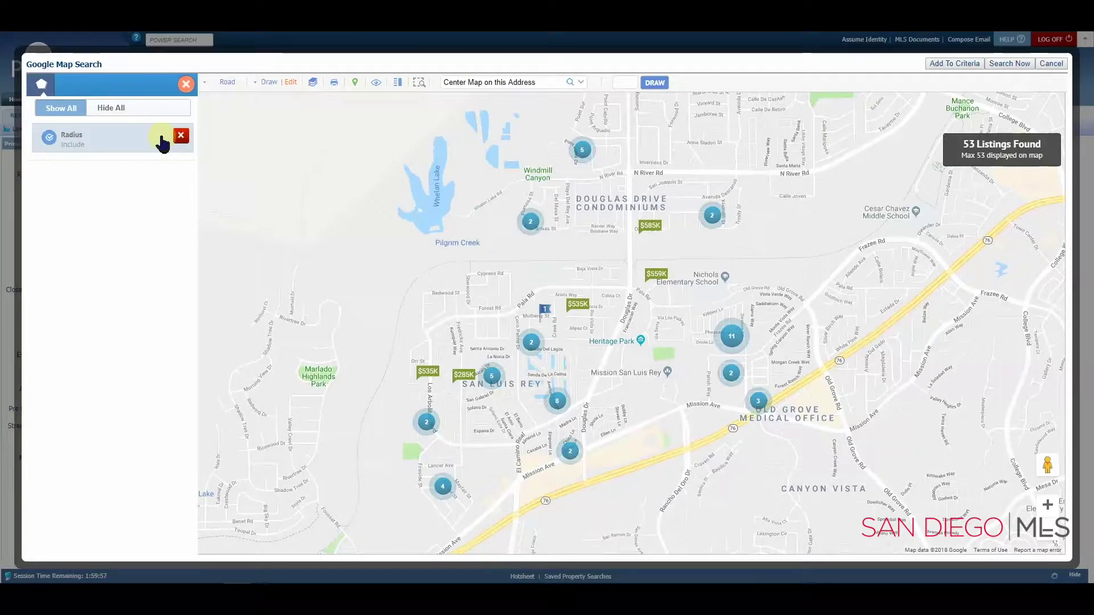
pyautogui.click(162, 140)
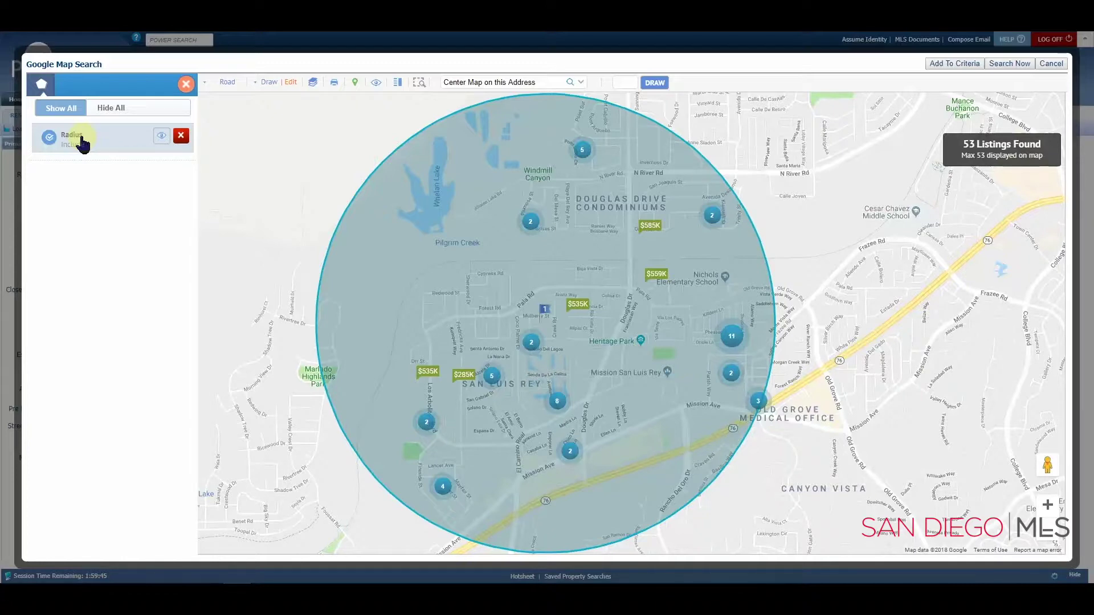
# Step: Move the radius circle east and shrink it around Heritage Park, cutting results from 53 to 24
pyautogui.click(82, 143)
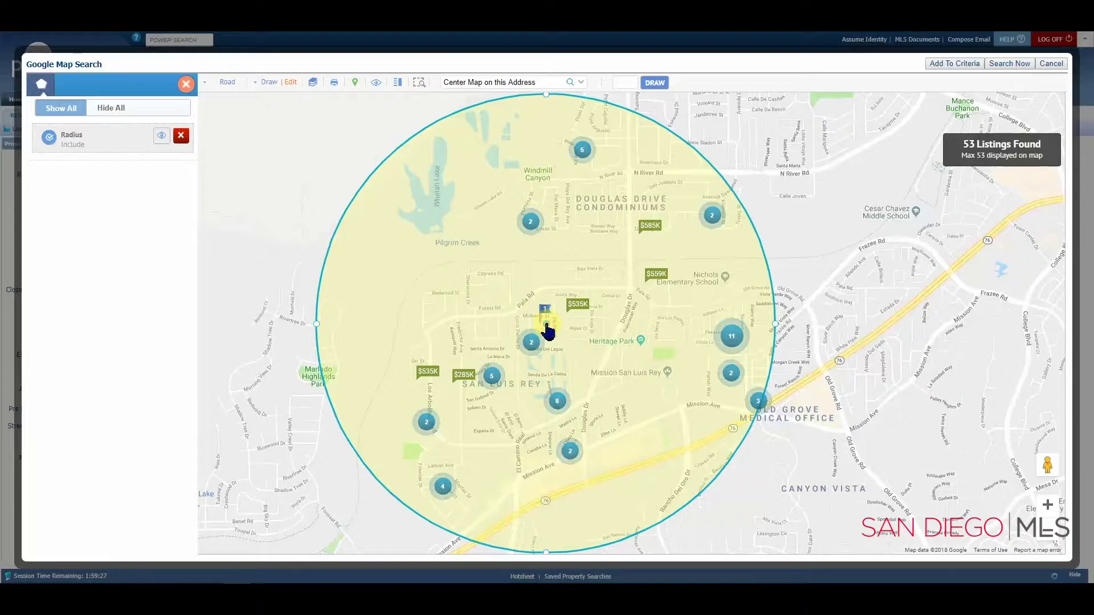
pyautogui.moveTo(546, 325); pyautogui.dragTo(641, 346)
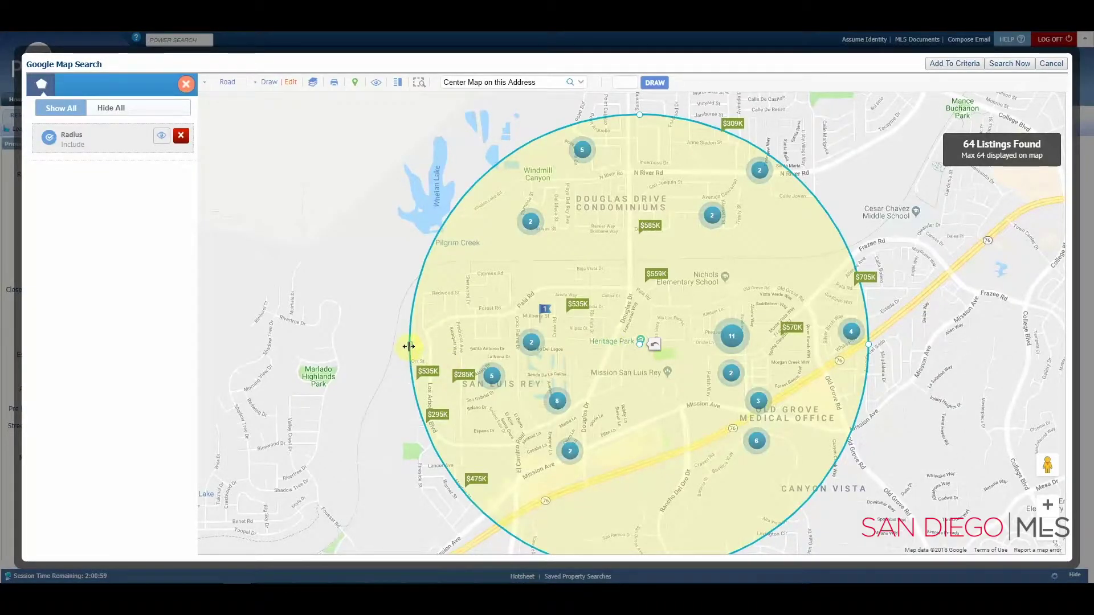
pyautogui.moveTo(408, 346); pyautogui.dragTo(527, 345)
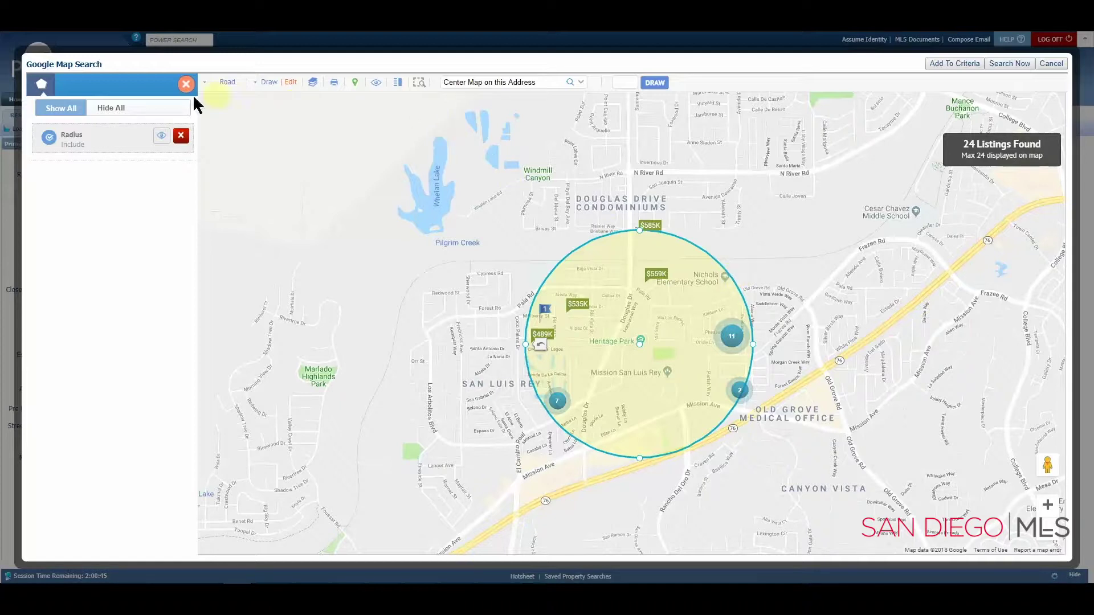
# Step: Delete the Radius shape from the search and bring up the Draw shape options
pyautogui.click(181, 137)
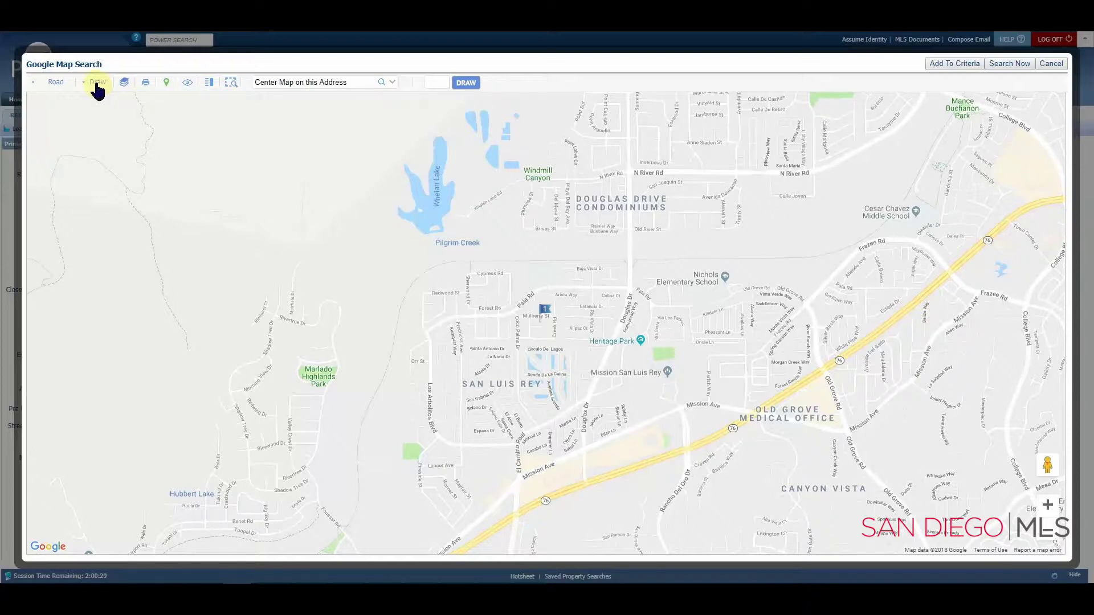
pyautogui.click(97, 85)
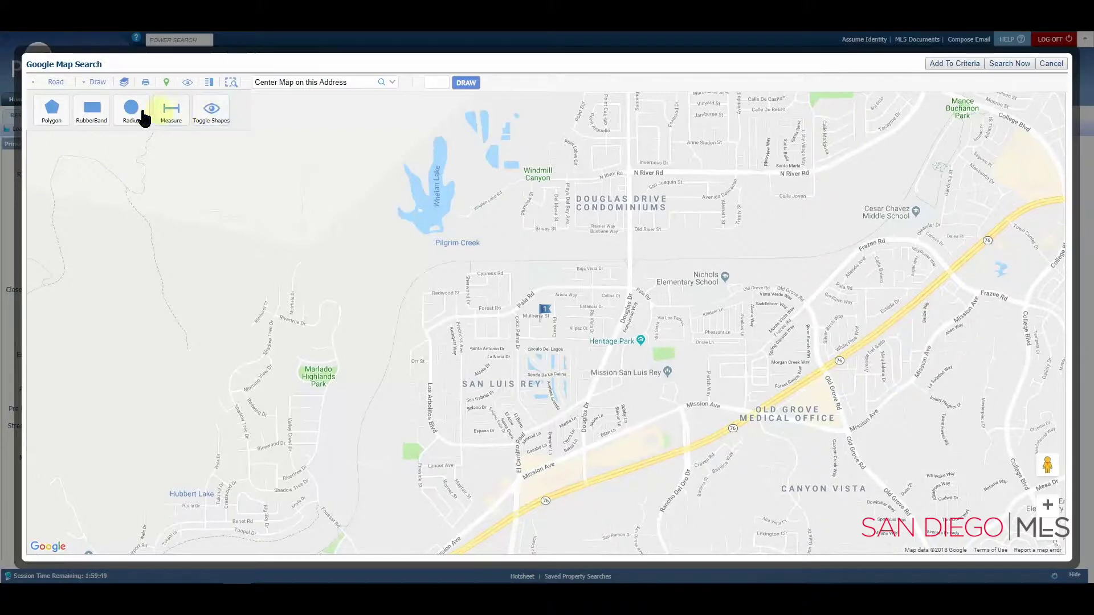
# Step: Trace a freehand polygon from south of Pilgrim Creek east toward Douglas Dr, down to Mission San Luis Rey, and back
pyautogui.click(55, 112)
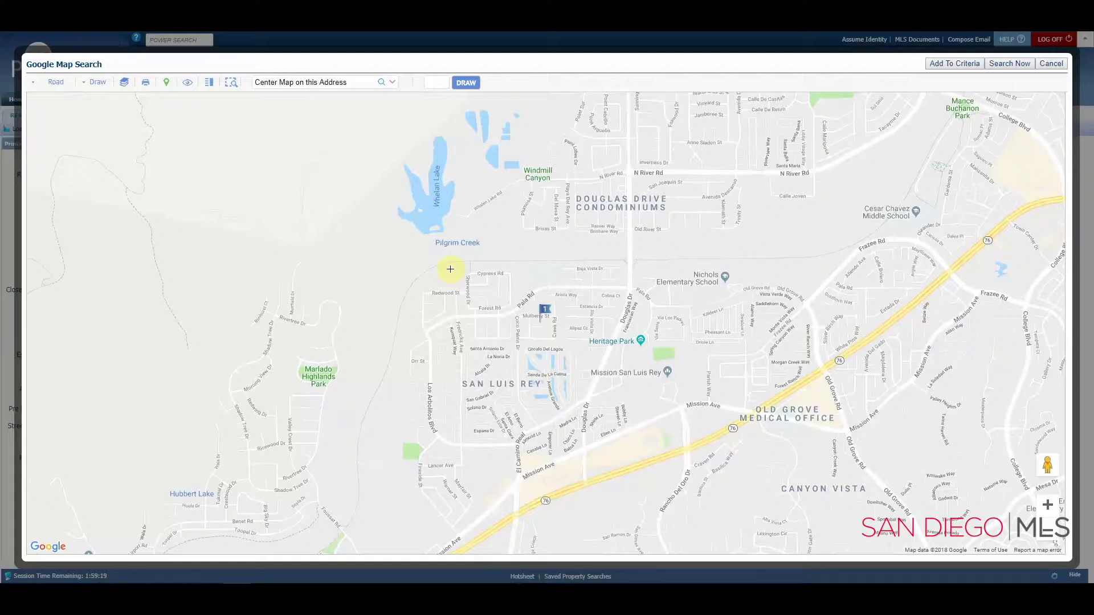
pyautogui.click(450, 269)
pyautogui.moveTo(514, 266); pyautogui.dragTo(613, 264)
pyautogui.moveTo(648, 265)
pyautogui.mouseDown()
pyautogui.moveTo(681, 269)
pyautogui.moveTo(586, 268)
pyautogui.moveTo(604, 264)
pyautogui.mouseUp()
pyautogui.moveTo(624, 263); pyautogui.dragTo(625, 264)
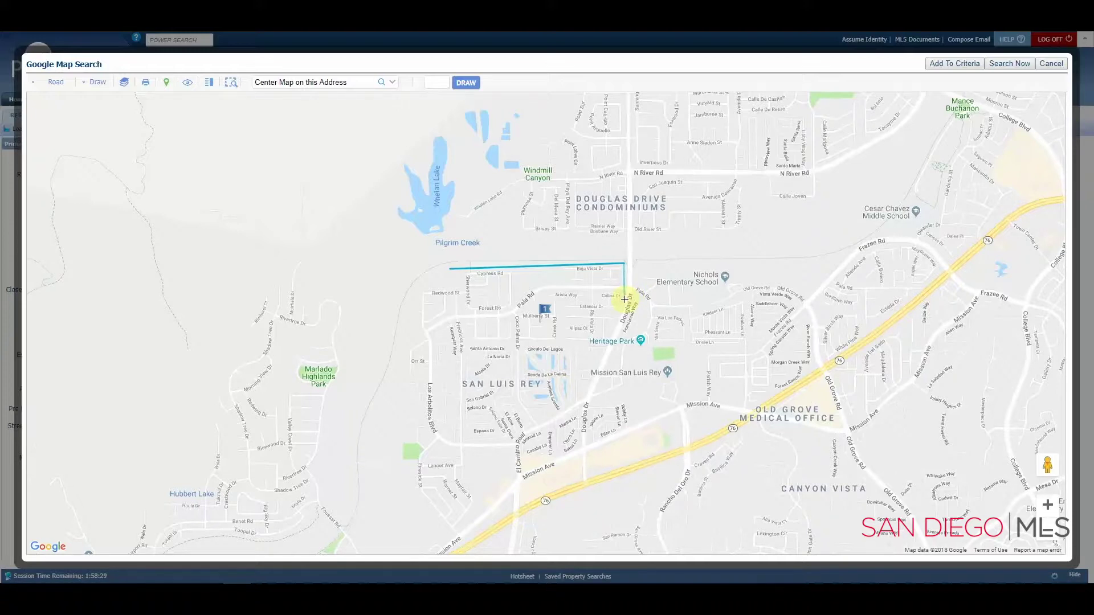
pyautogui.moveTo(625, 299); pyautogui.dragTo(584, 392)
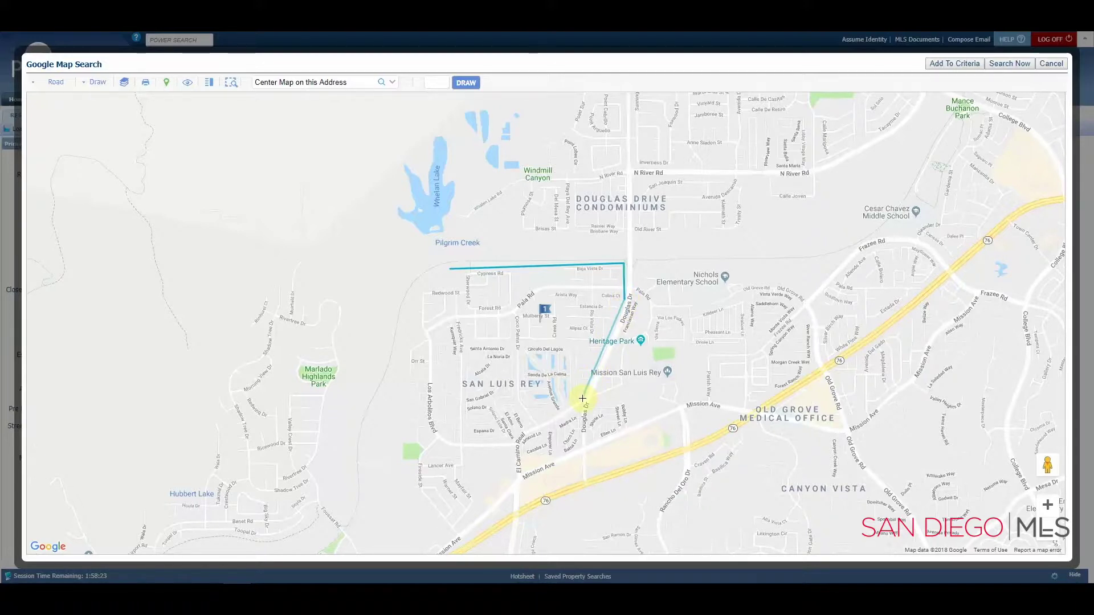
pyautogui.moveTo(583, 399)
pyautogui.mouseDown()
pyautogui.moveTo(516, 436)
pyautogui.moveTo(446, 439)
pyautogui.moveTo(424, 278)
pyautogui.moveTo(442, 268)
pyautogui.mouseUp()
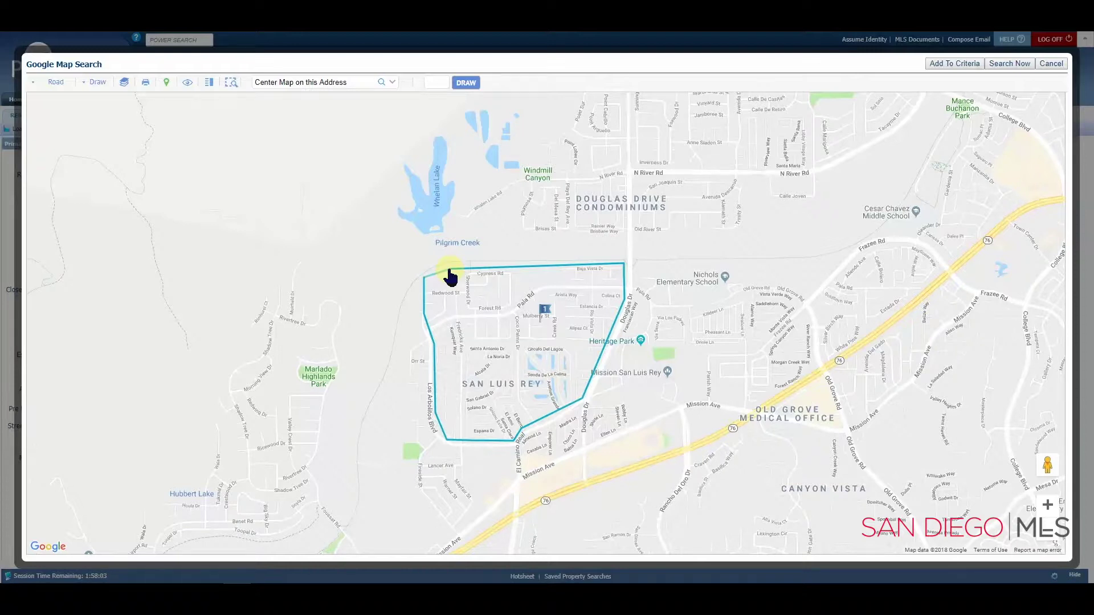
# Step: Close the polygon to find 16 listings and open the $239,000 listing in the 5-listing cluster
pyautogui.click(449, 269)
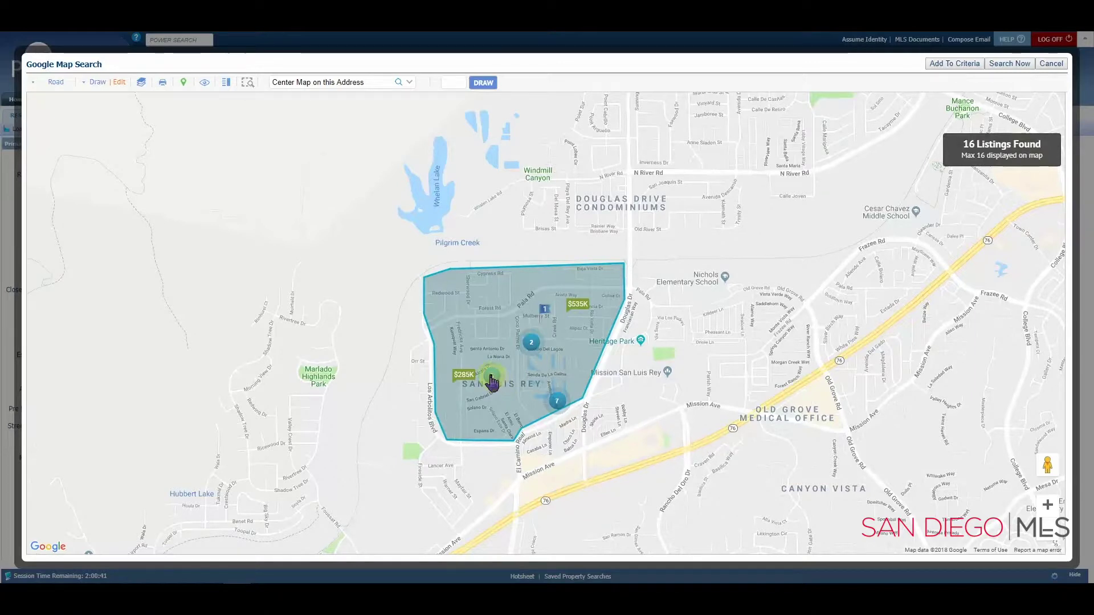
pyautogui.click(491, 377)
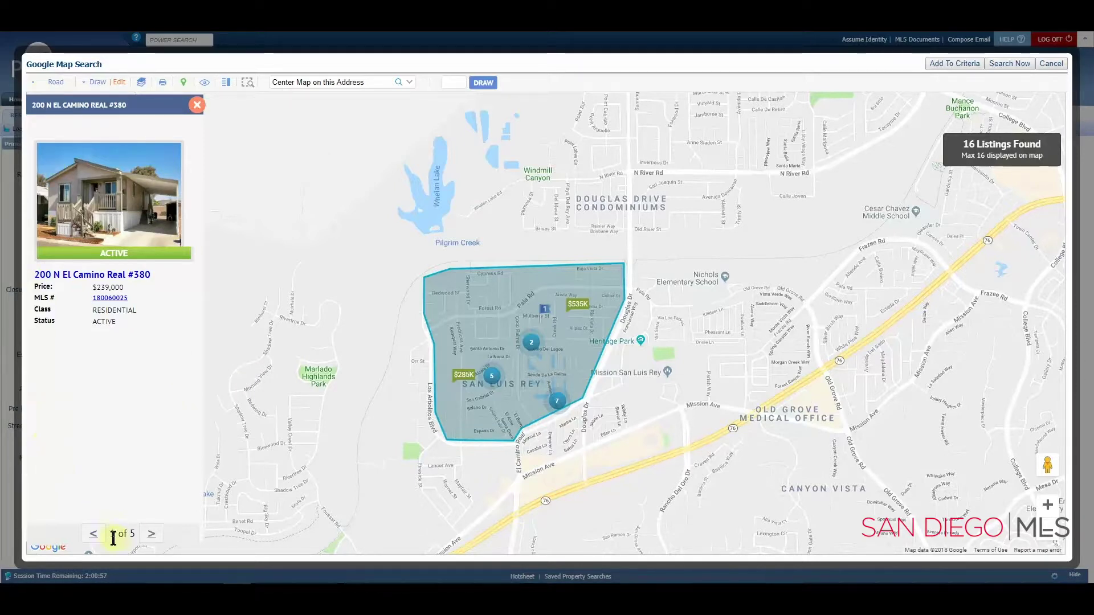
# Step: Page to the cluster's third listing, zoom into the cluster, and show the listing-status colour legend
pyautogui.click(152, 537)
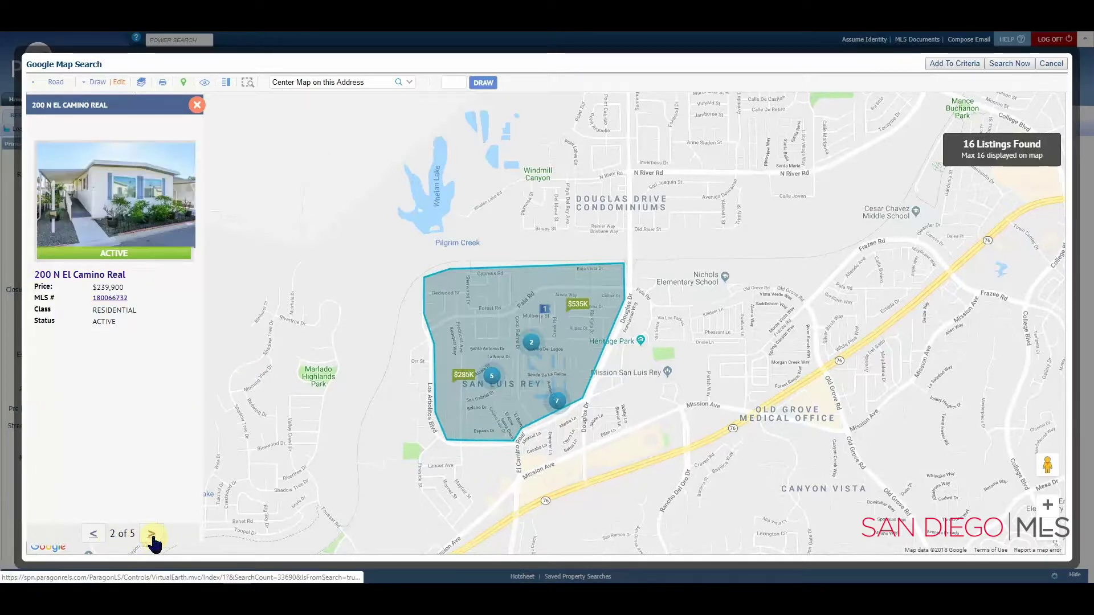
pyautogui.click(152, 536)
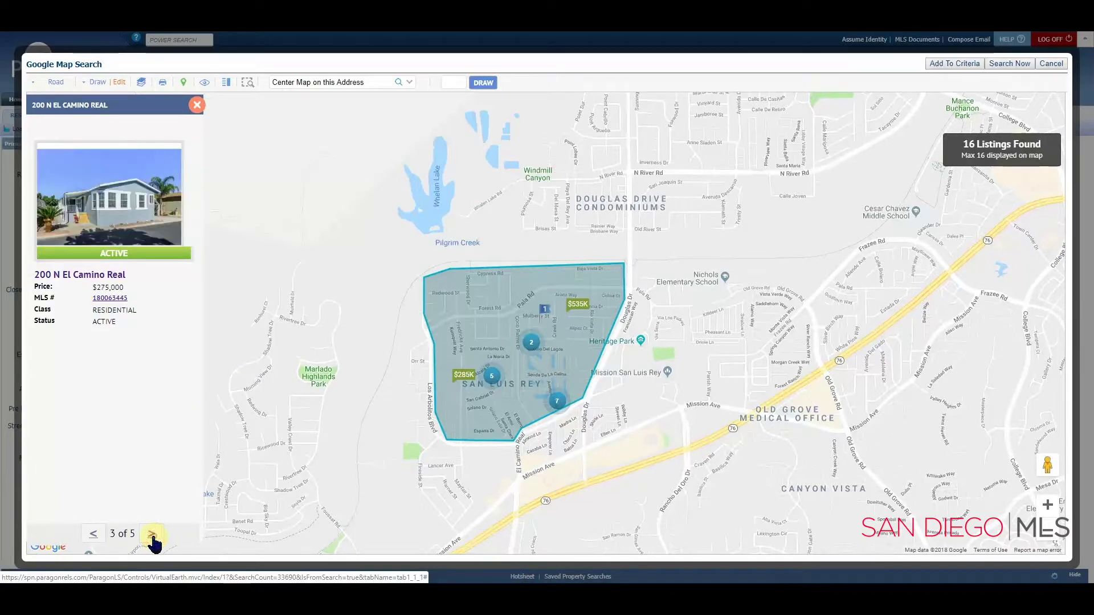
pyautogui.click(495, 378)
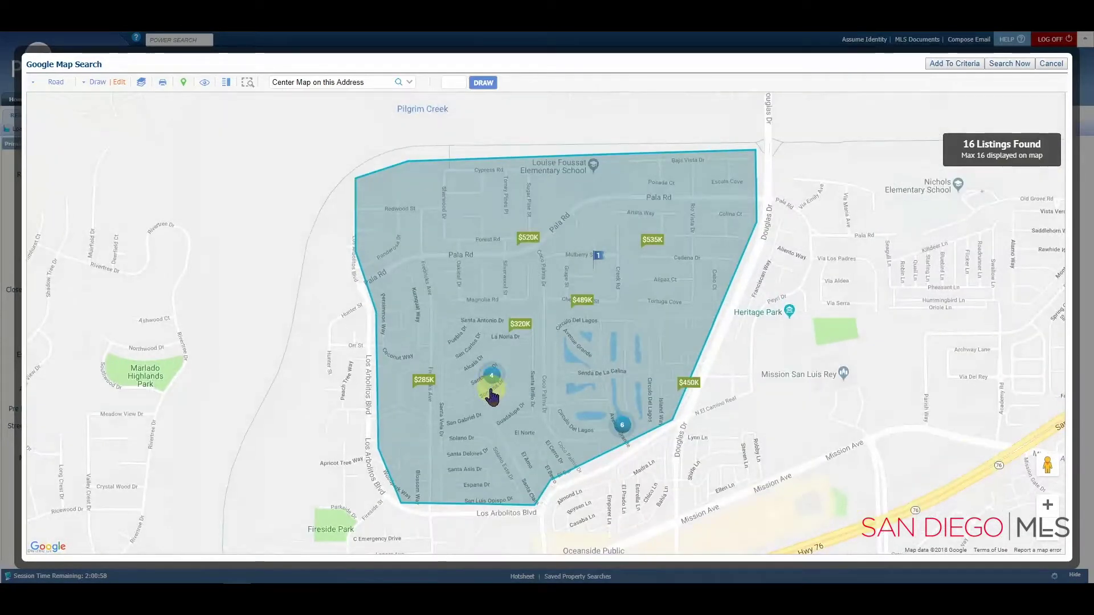
pyautogui.scroll(1, 491, 388)
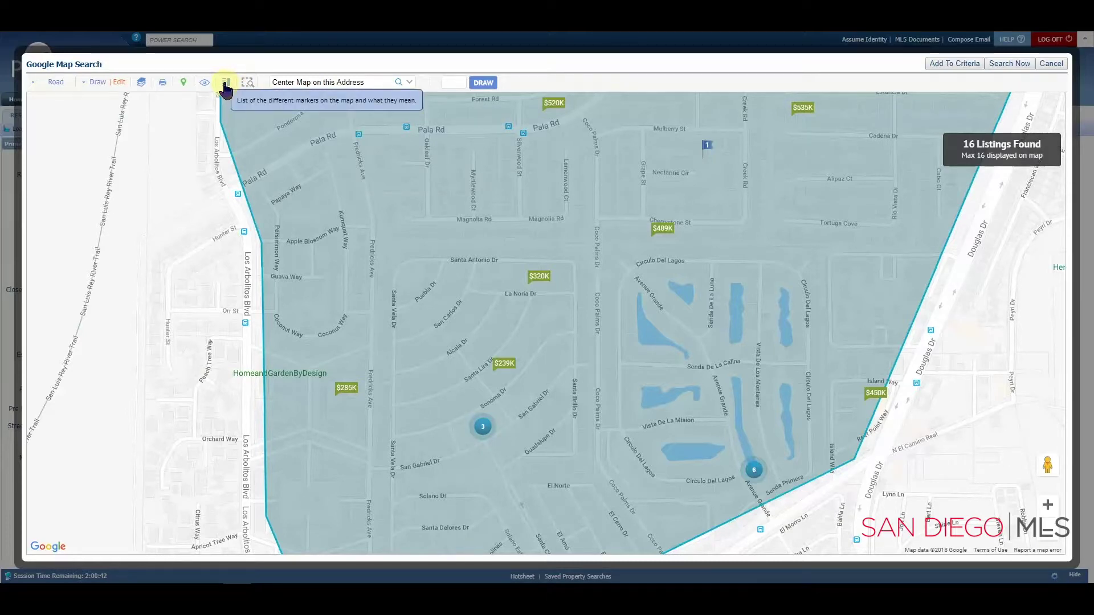
pyautogui.click(226, 87)
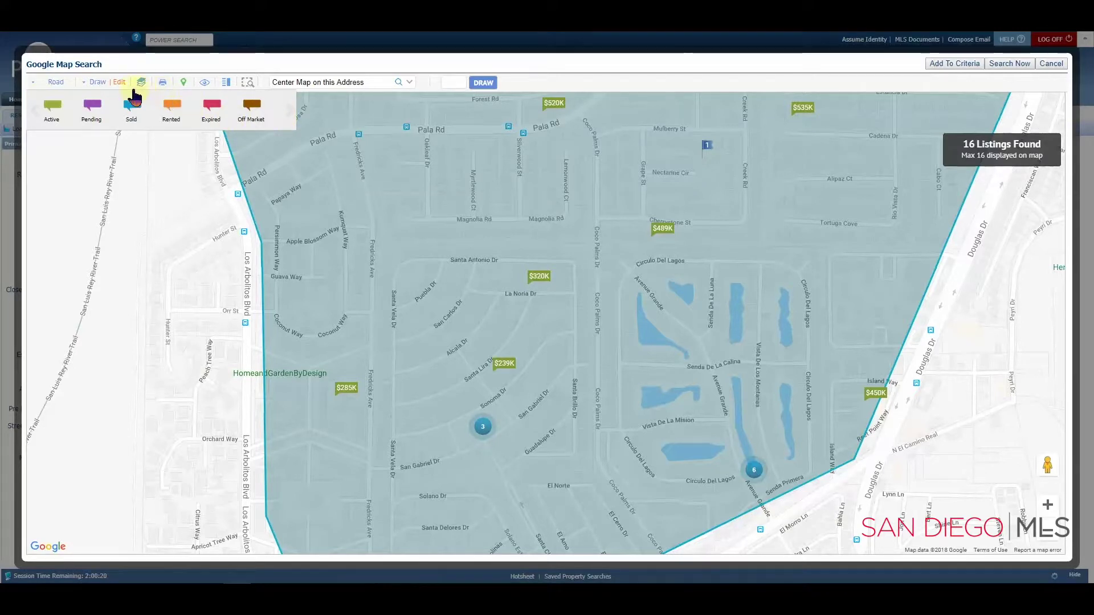
# Step: Hide the status legend and cancel the Chrome print preview
pyautogui.click(165, 86)
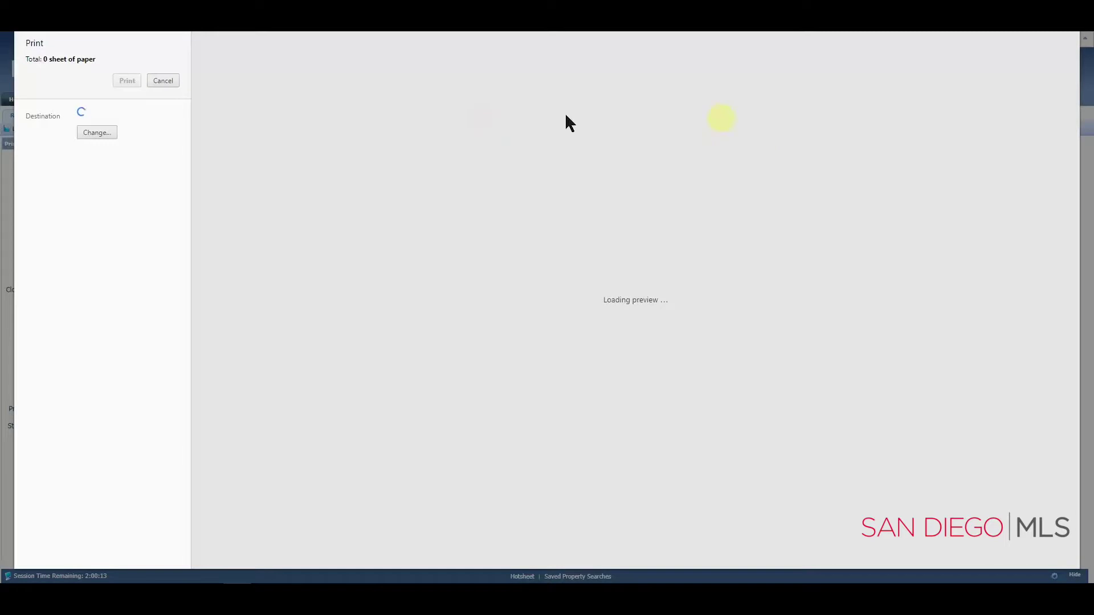
pyautogui.click(162, 82)
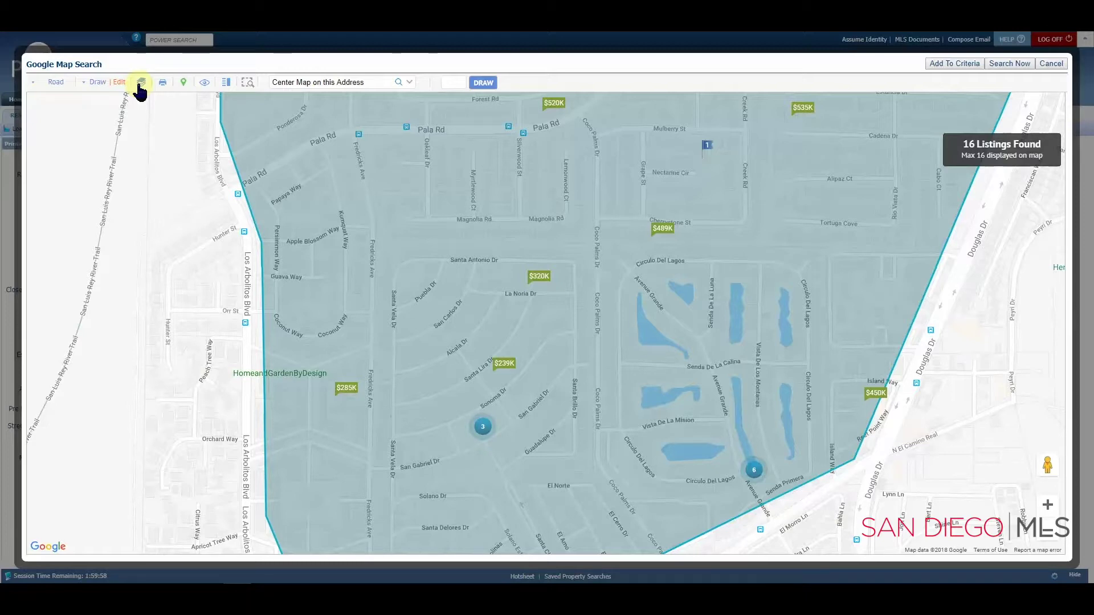
# Step: Turn on the Neighborhoods map layer with its name labels shown
pyautogui.click(141, 83)
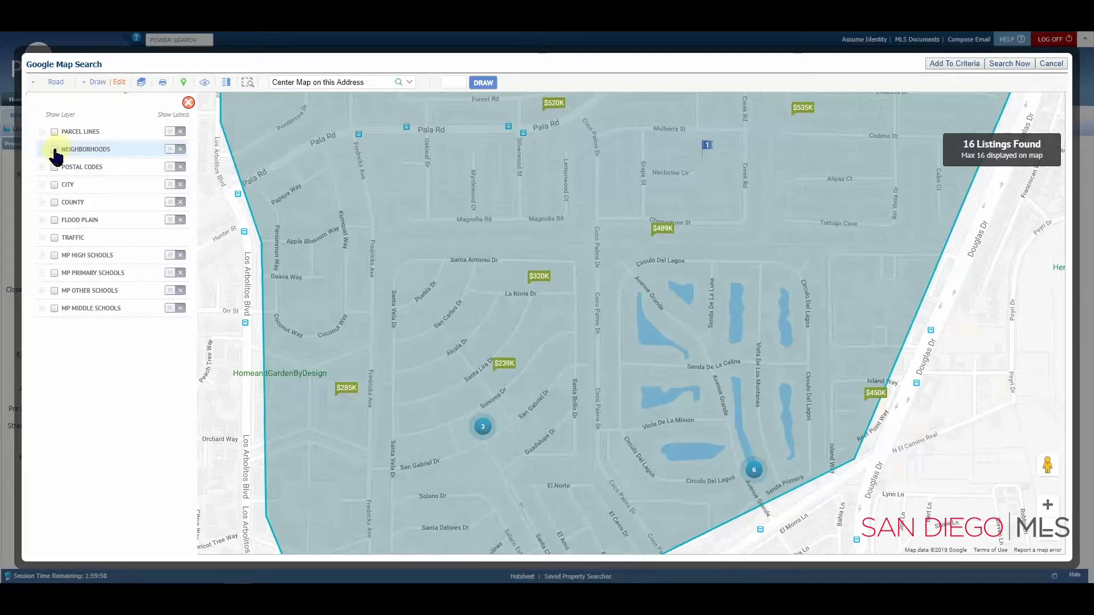
pyautogui.click(54, 150)
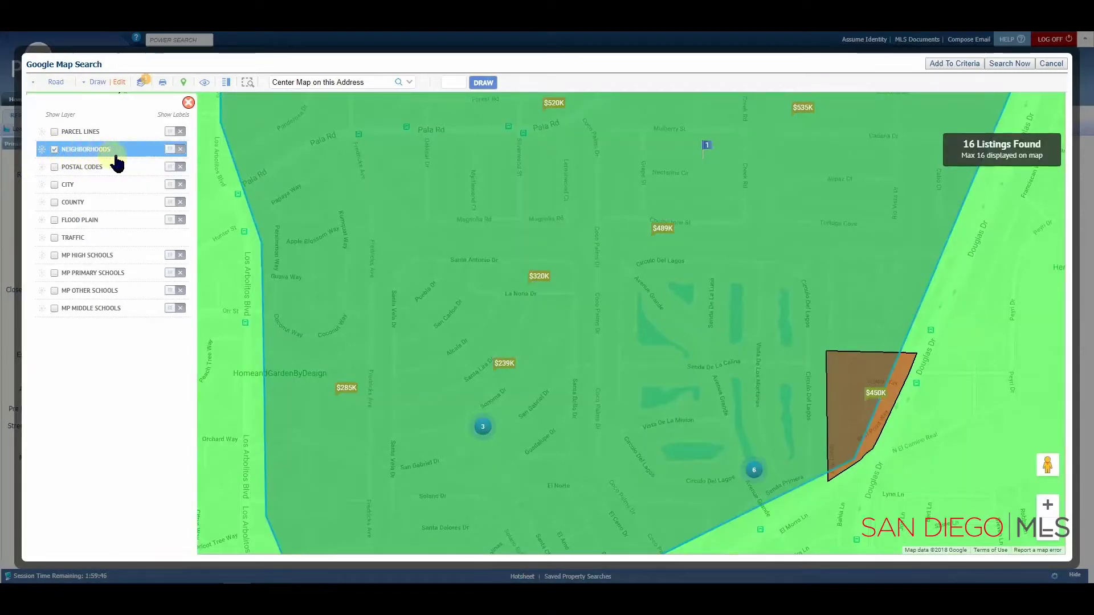
pyautogui.click(171, 150)
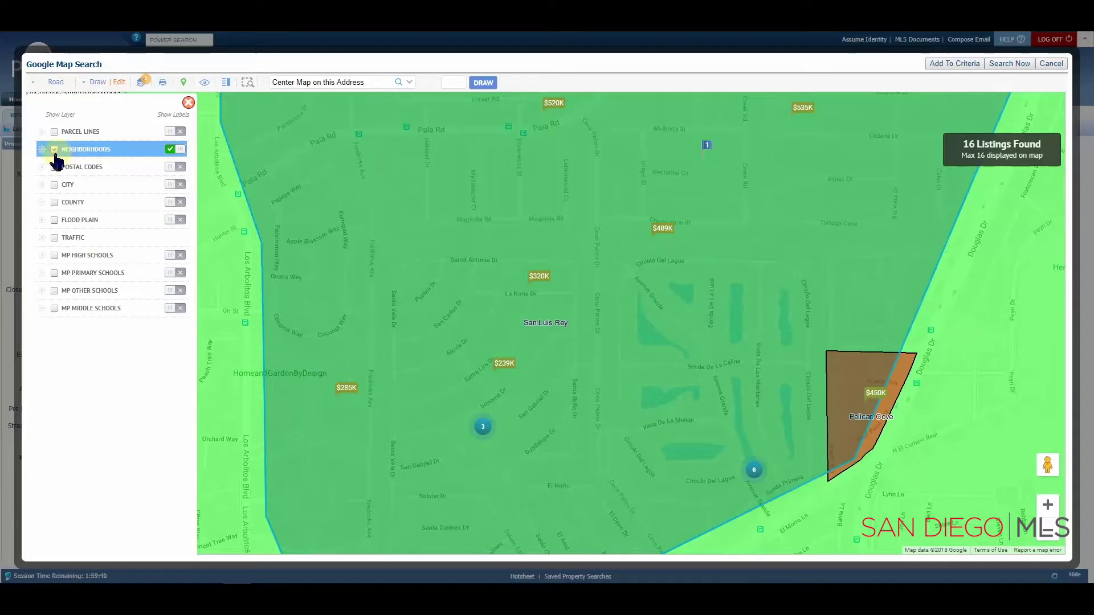
pyautogui.click(539, 283)
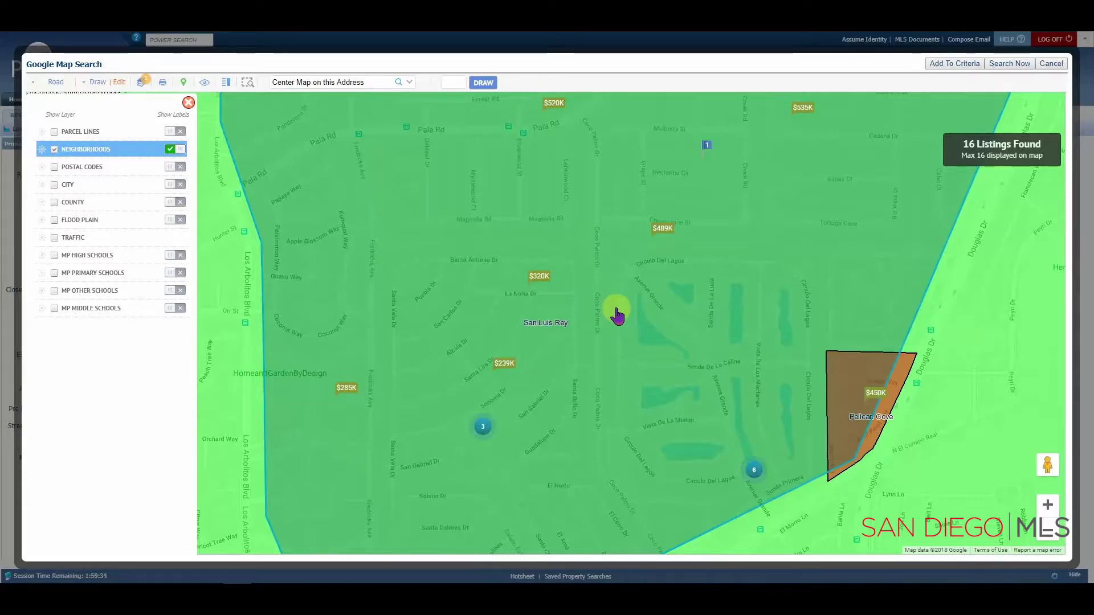
# Step: Zoom out to see the whole polygon, then zoom back in on Pelican Cove
pyautogui.scroll(-1, 617, 316)
pyautogui.scroll(-1, 617, 315)
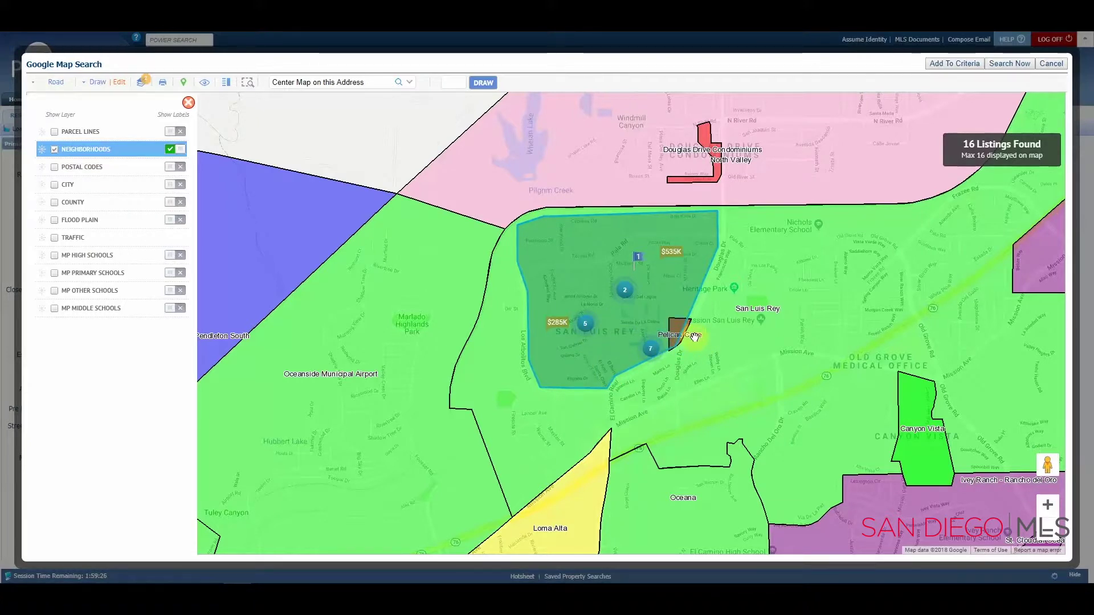
pyautogui.scroll(1, 681, 342)
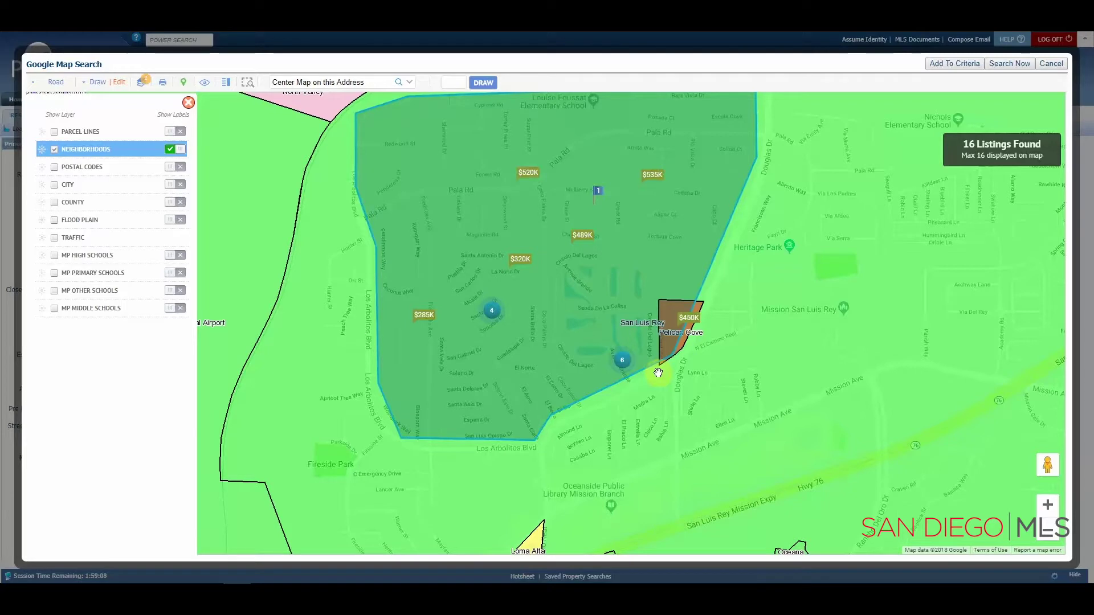
# Step: Close the Layers panel and delete the original Polygon Include shape
pyautogui.click(189, 103)
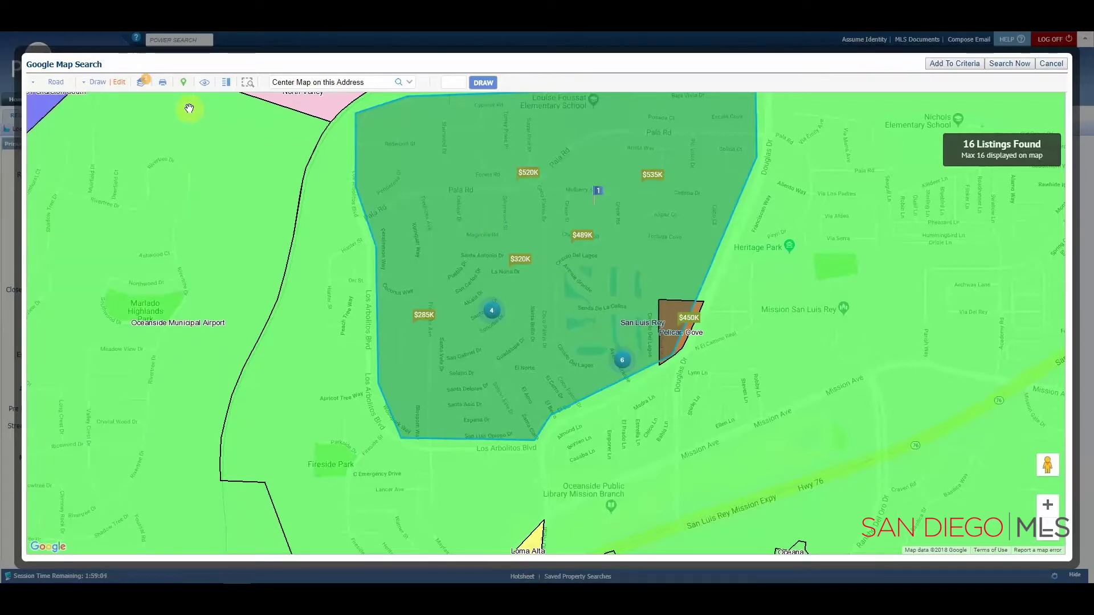
pyautogui.click(120, 85)
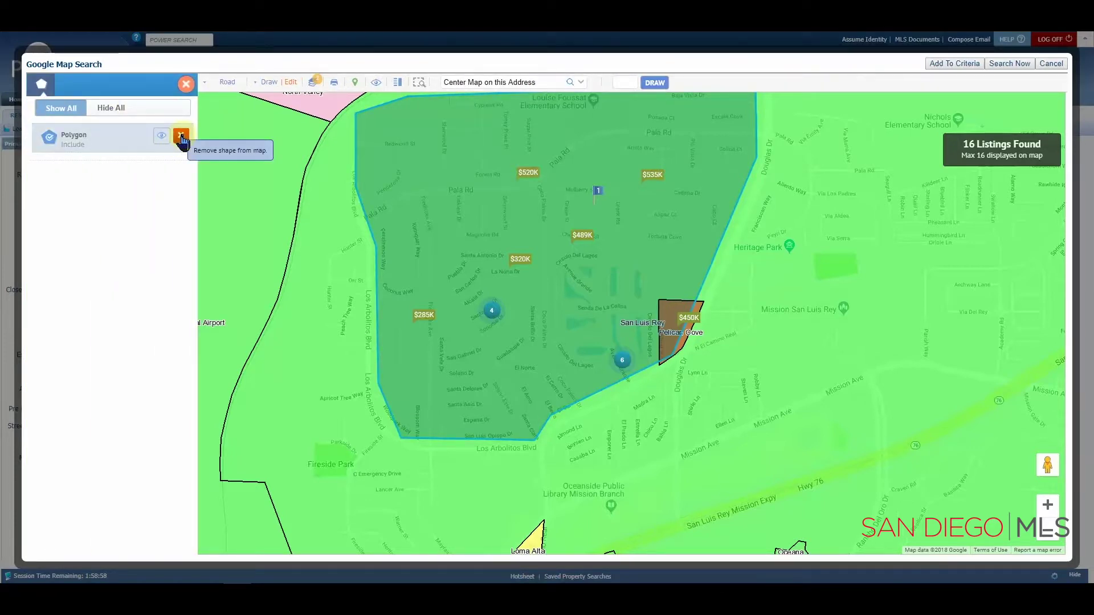
pyautogui.click(181, 136)
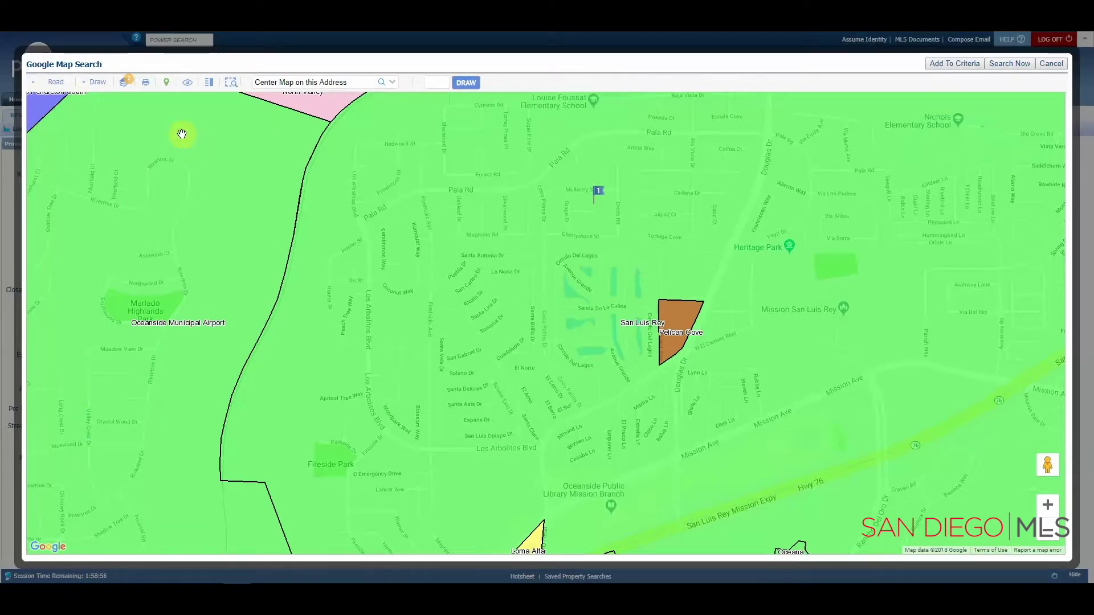
# Step: Draw a polygon through Pelican Cove's top-left, top-right and right-edge corners, closing it at the start
pyautogui.click(94, 85)
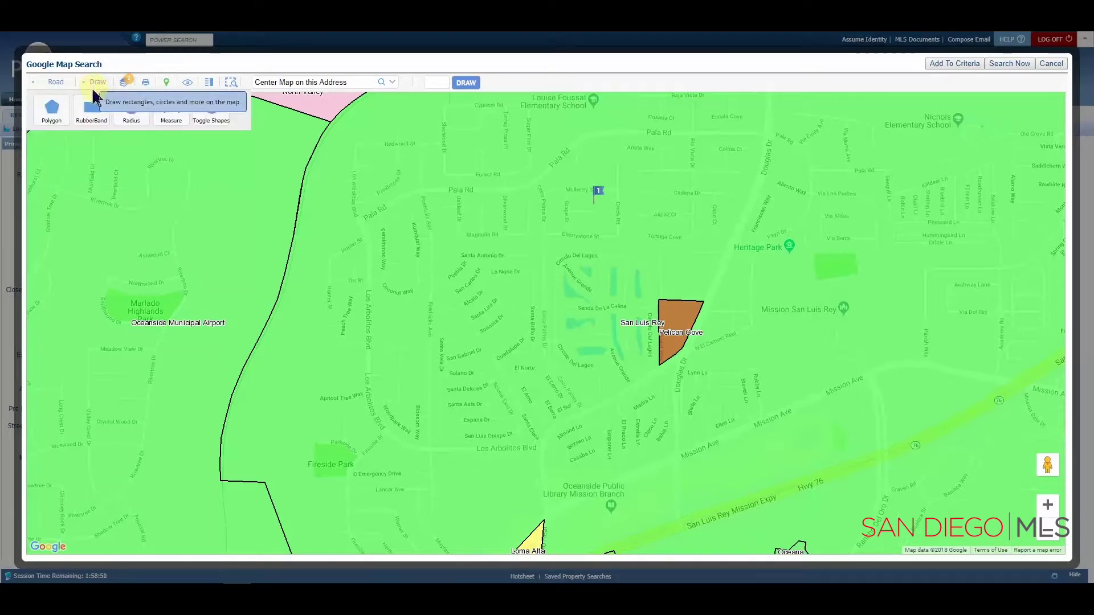
pyautogui.click(50, 106)
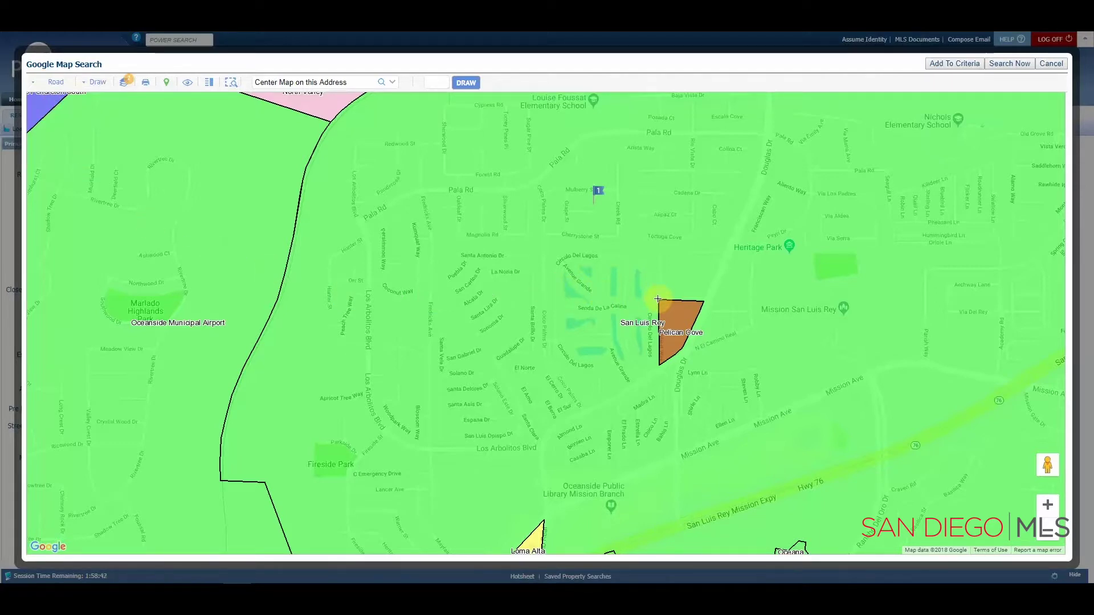
pyautogui.click(658, 299)
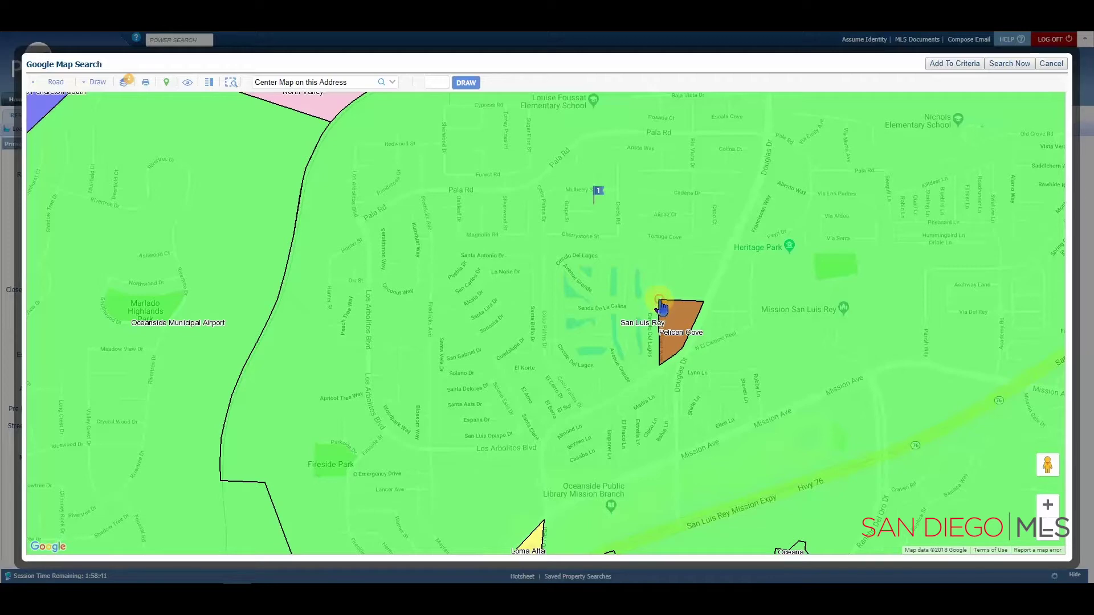
pyautogui.click(705, 300)
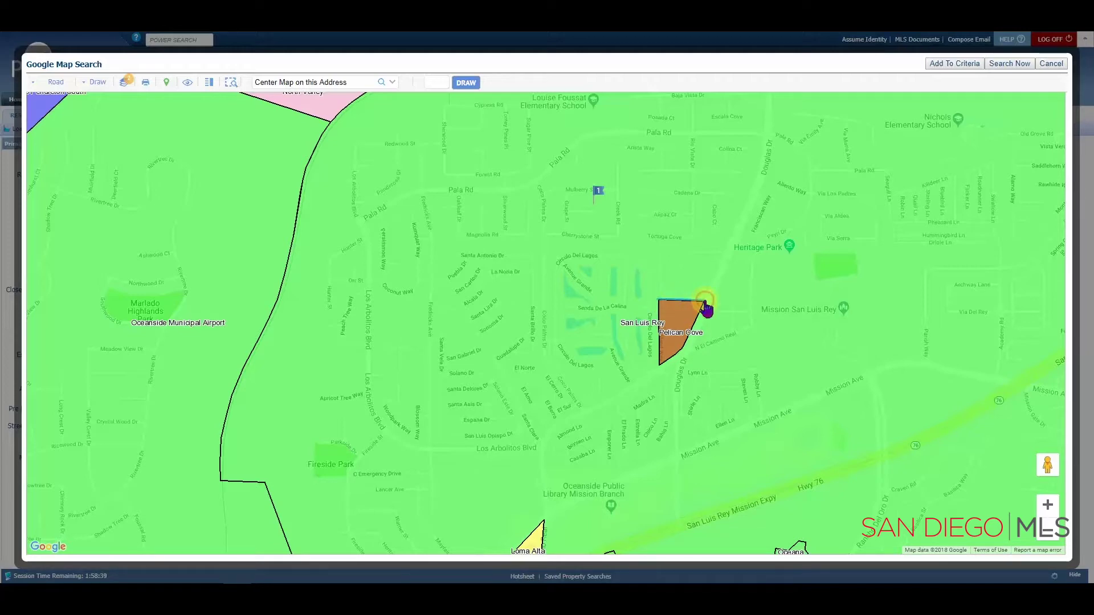
pyautogui.click(683, 348)
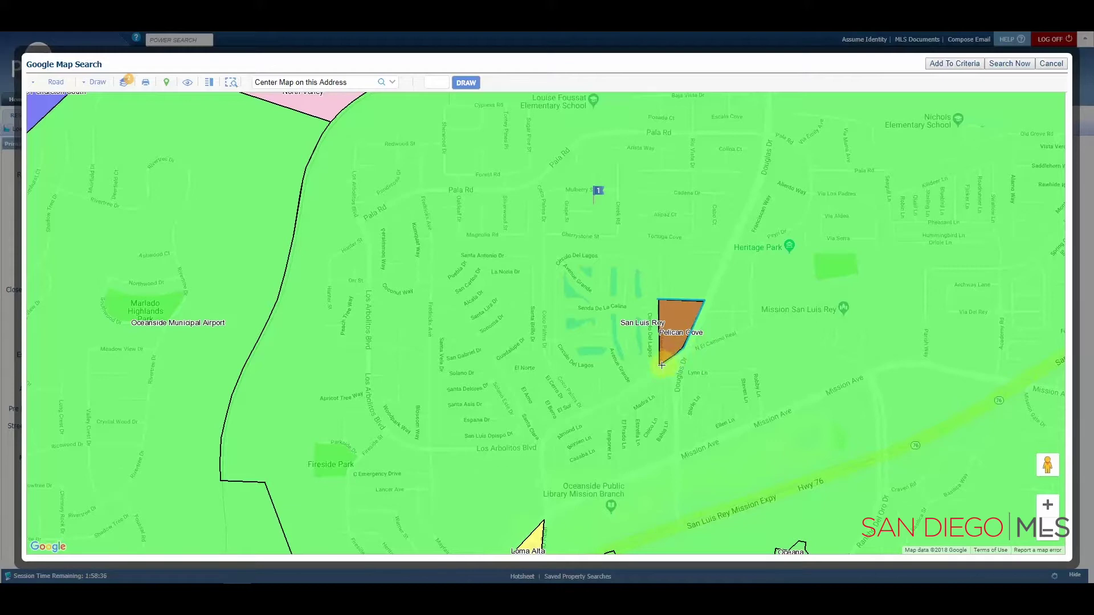
pyautogui.click(660, 303)
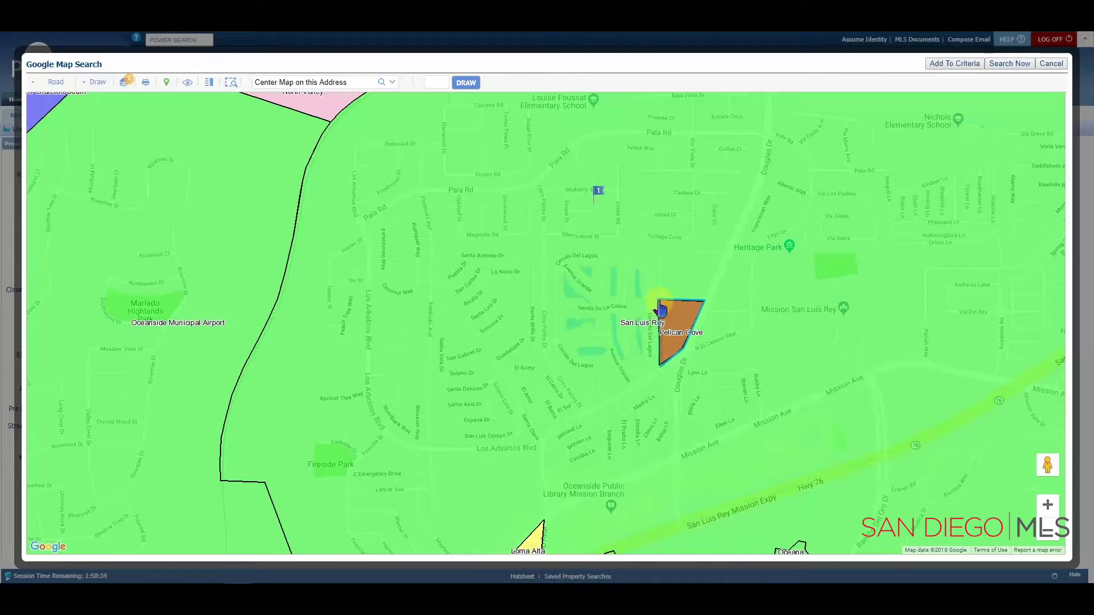